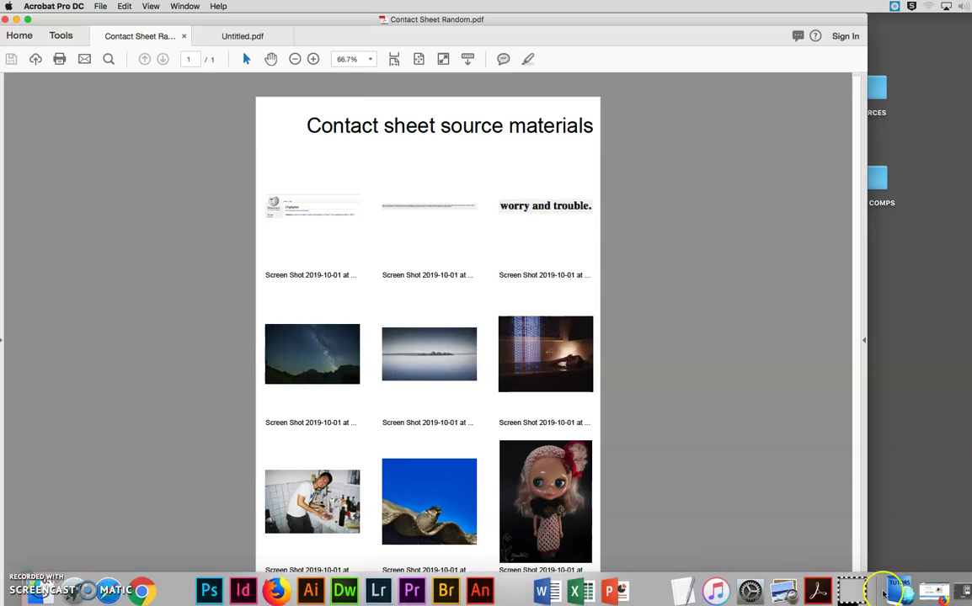
- Examine the David Bowie Heroes contact sheet, the source materials PDF and the album cover variations in Untitled.pdf, and minimize both viewers
click(933, 592)
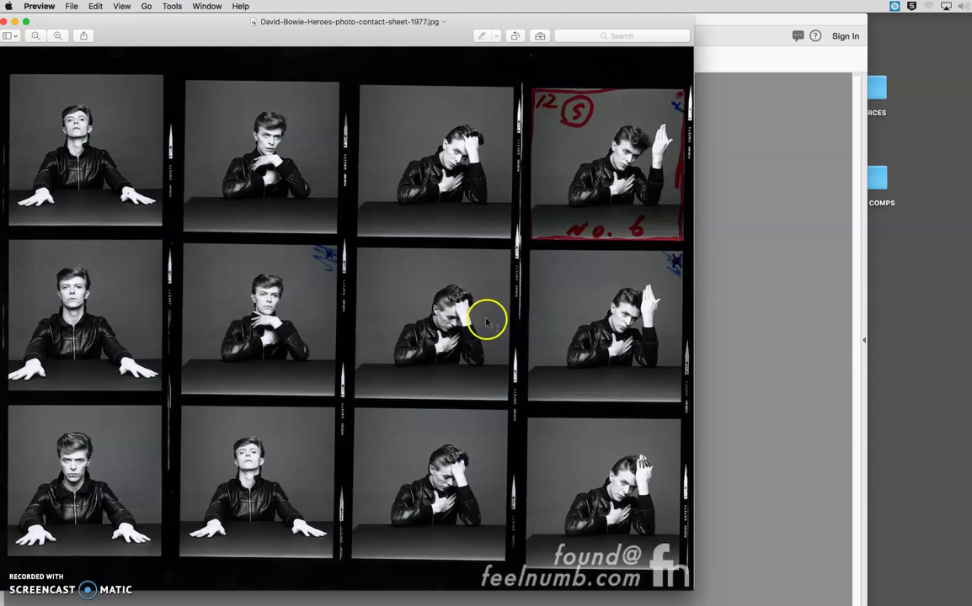
drag(61, 21, 83, 22)
click(22, 19)
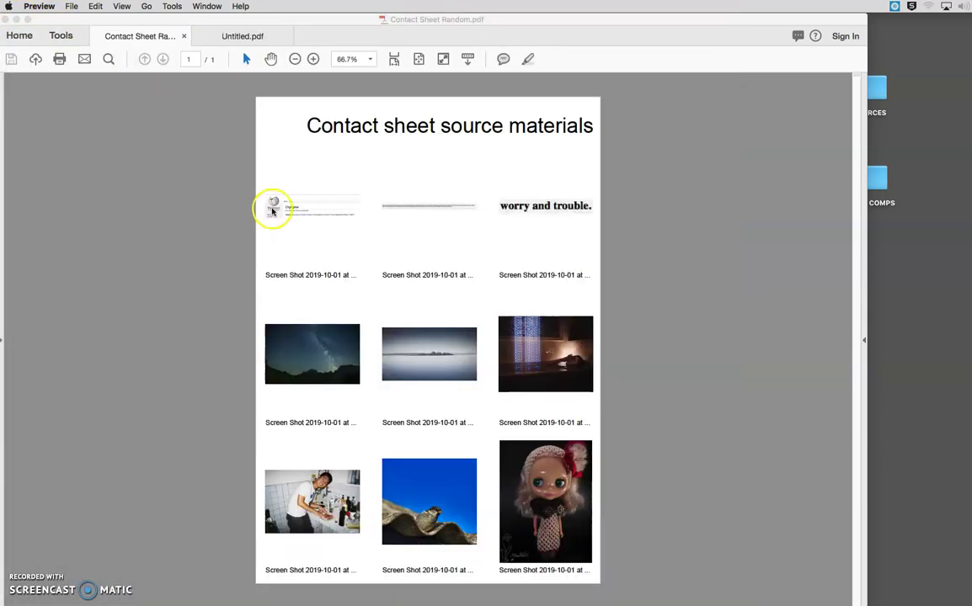
click(303, 168)
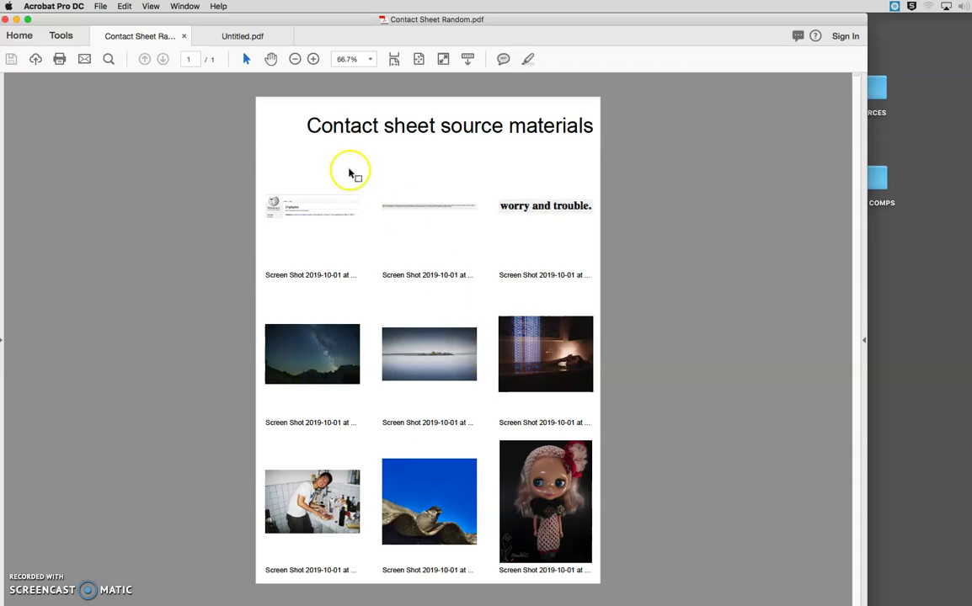
click(248, 37)
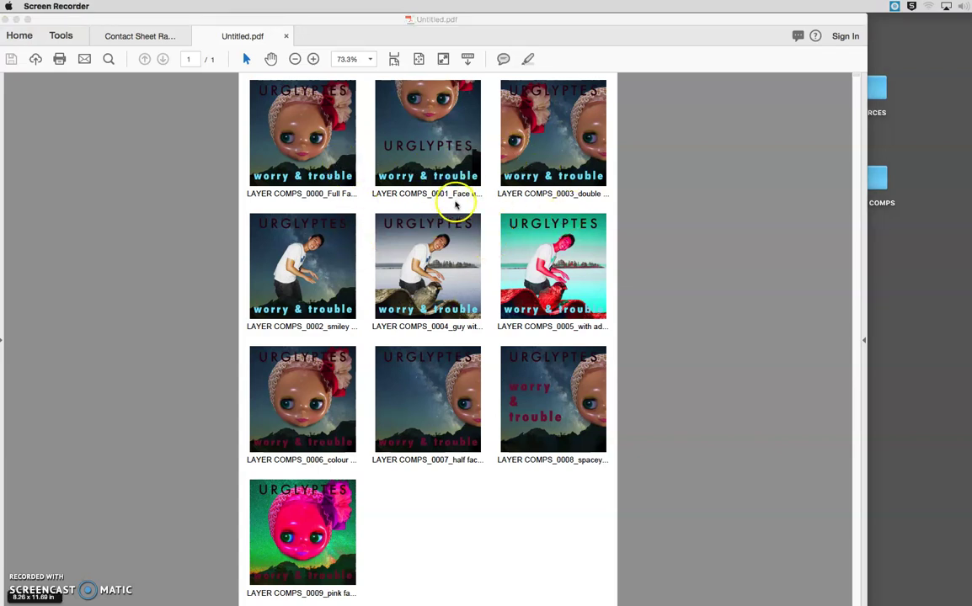
click(17, 18)
click(284, 202)
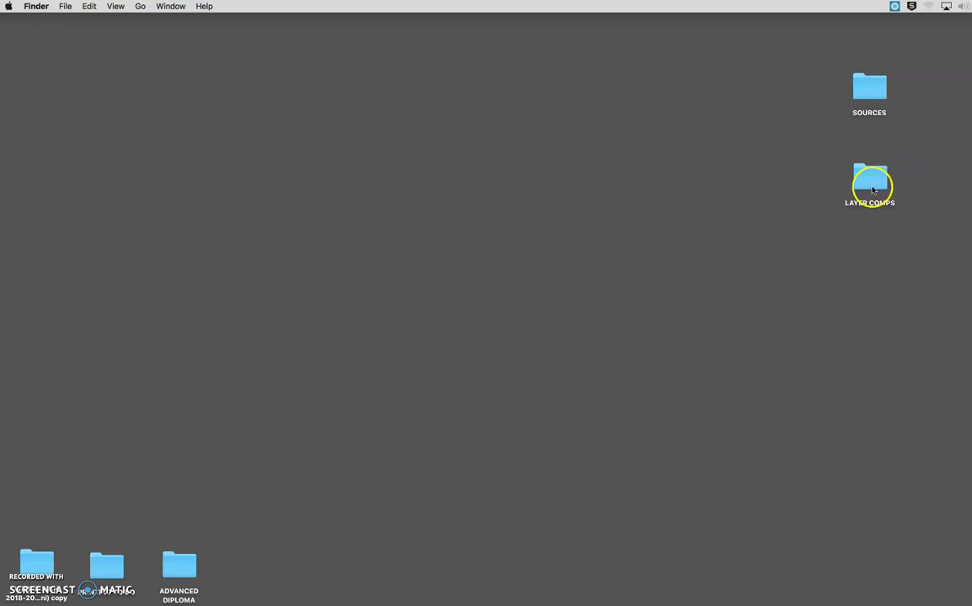
- Open the desktop's SOURCES folder in Adobe Bridge, show it in the Essentials workspace and reposition the window
drag(876, 92, 545, 591)
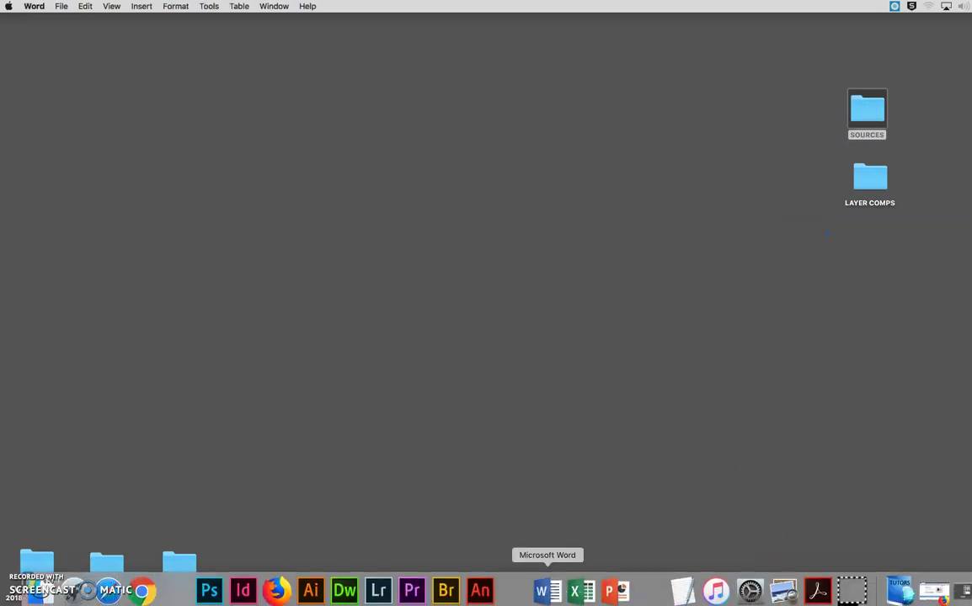
drag(870, 119, 449, 591)
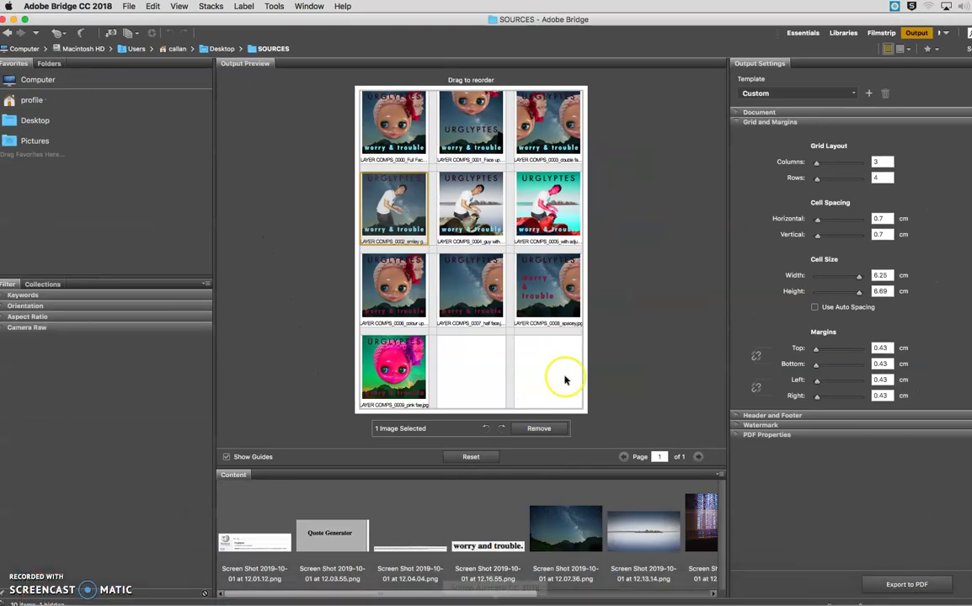
click(802, 34)
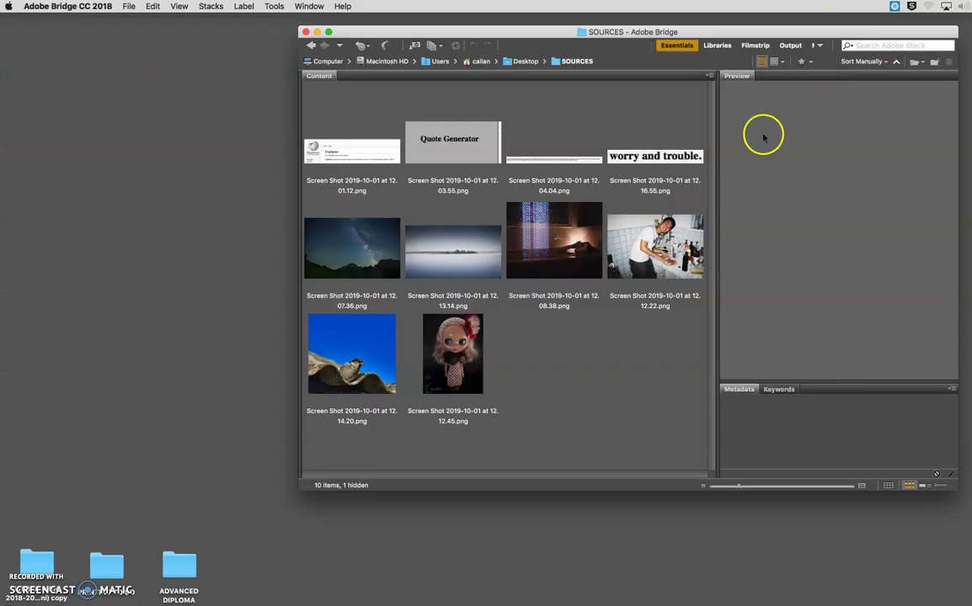
drag(632, 35, 429, 11)
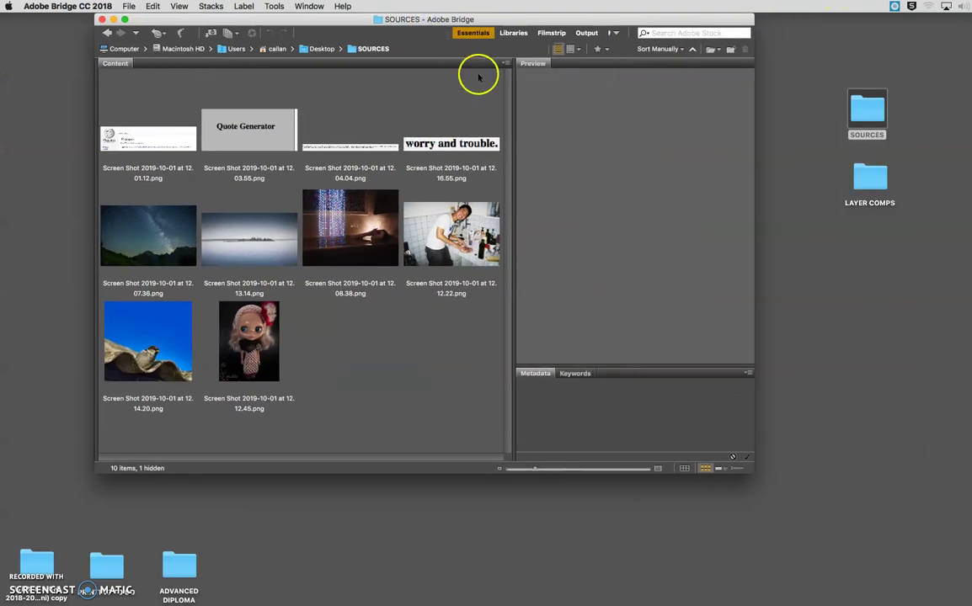
- Compare the Filmstrip workspace with Essentials, return to Essentials, and enlarge the window and its preview area
click(553, 33)
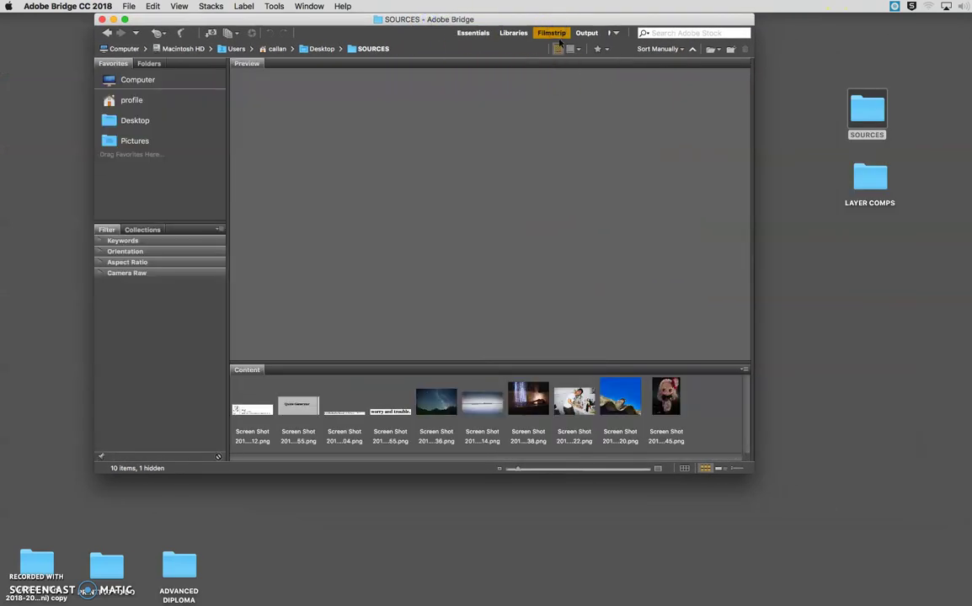
click(472, 33)
drag(749, 471, 927, 584)
drag(713, 581, 712, 581)
drag(688, 397, 477, 410)
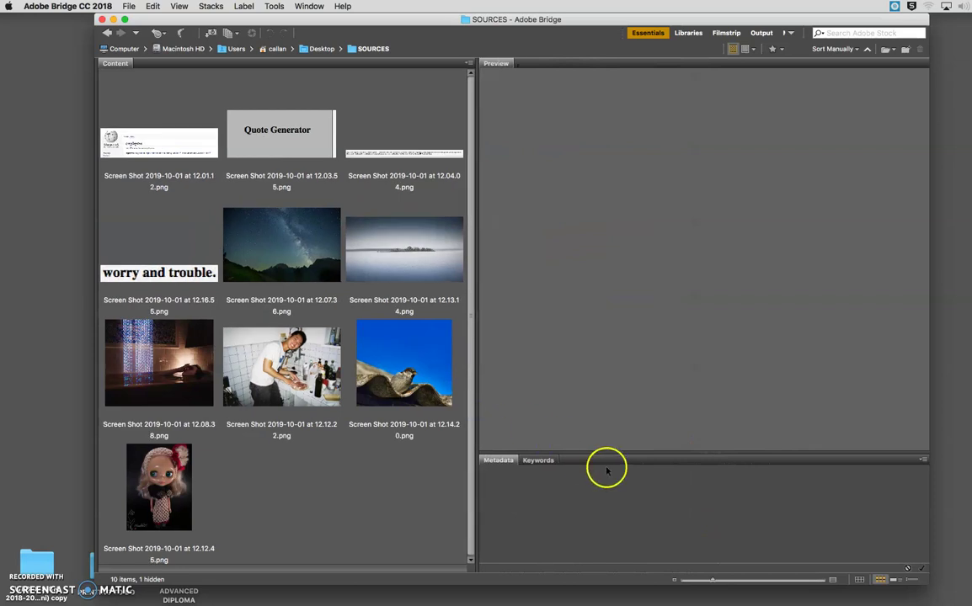
- Reorder the thumbnails to place the sparrow picture directly before the bathtub picture
click(388, 337)
drag(387, 337, 346, 279)
drag(362, 239, 225, 345)
- View the lake island image in Photoshop, return to Bridge, and open its file name for editing without changing it
click(387, 304)
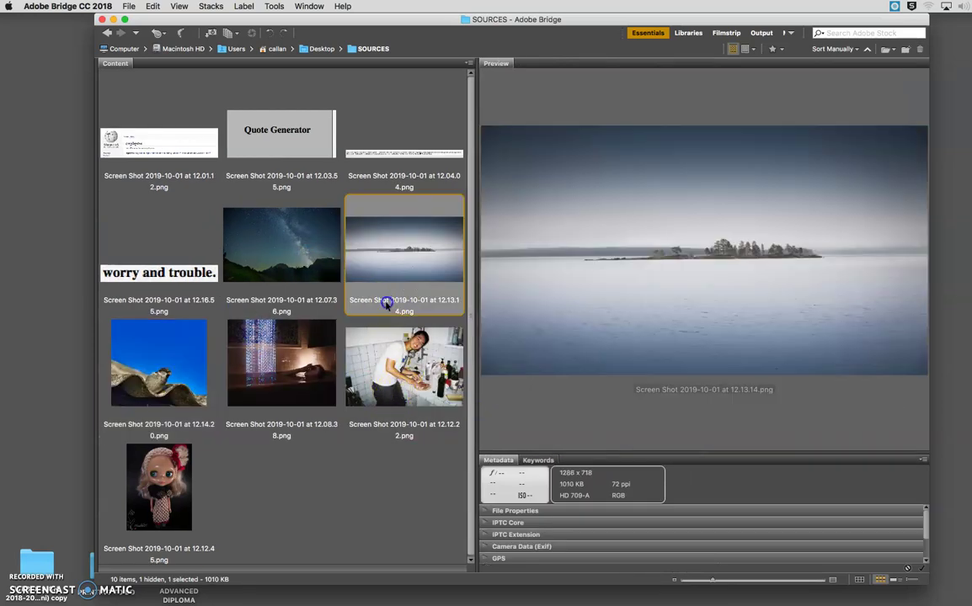
double_click(387, 304)
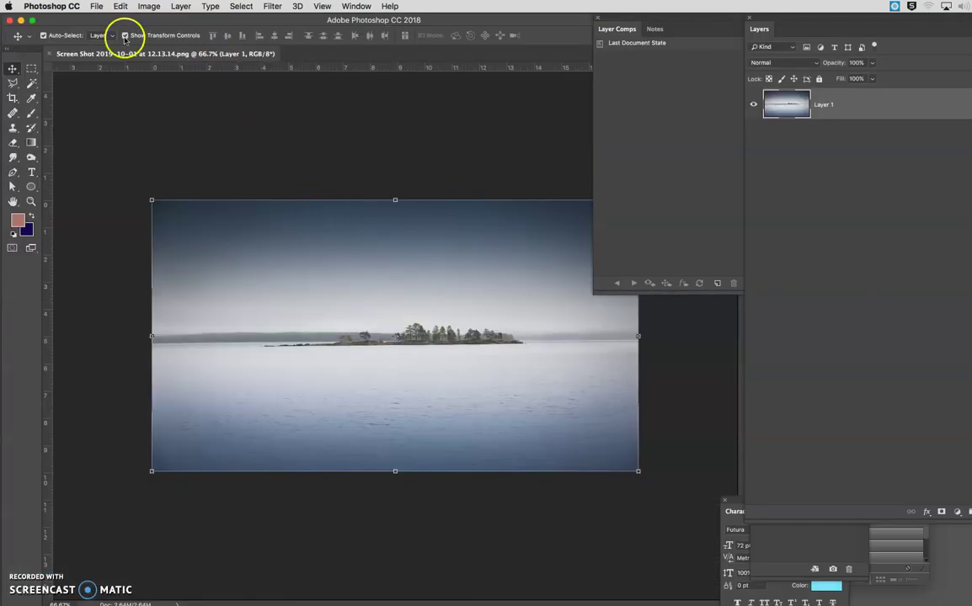
click(21, 19)
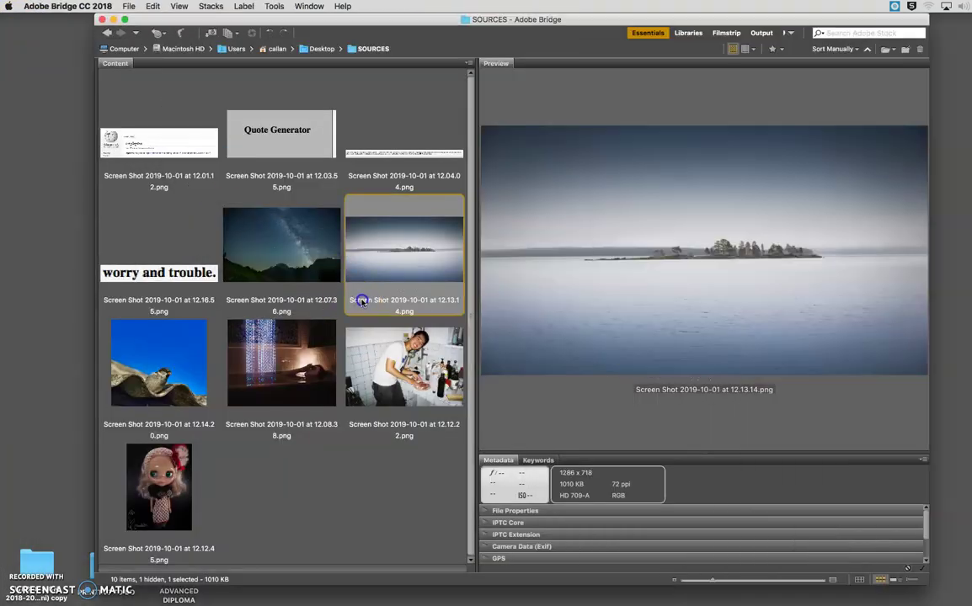
click(364, 303)
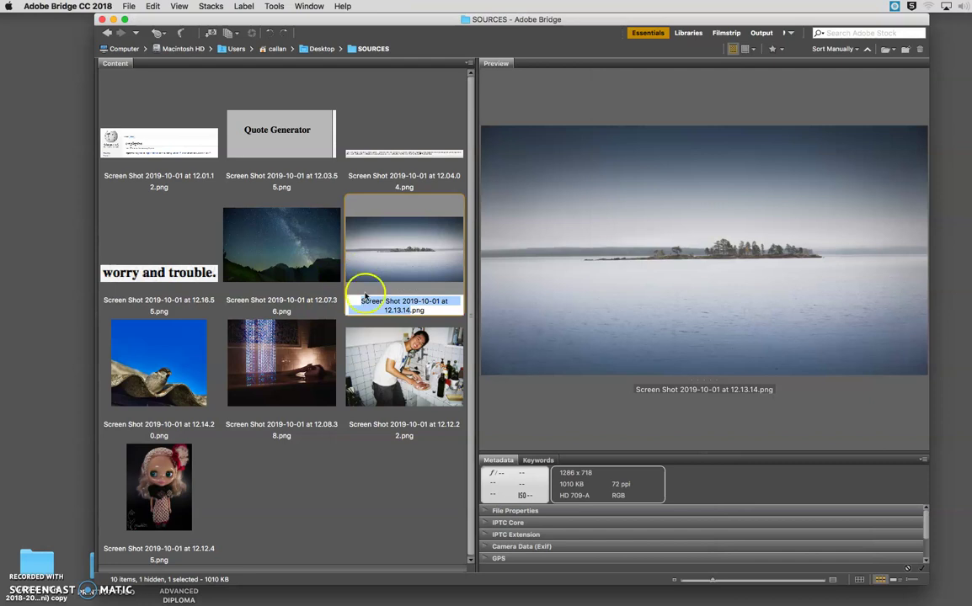
click(278, 118)
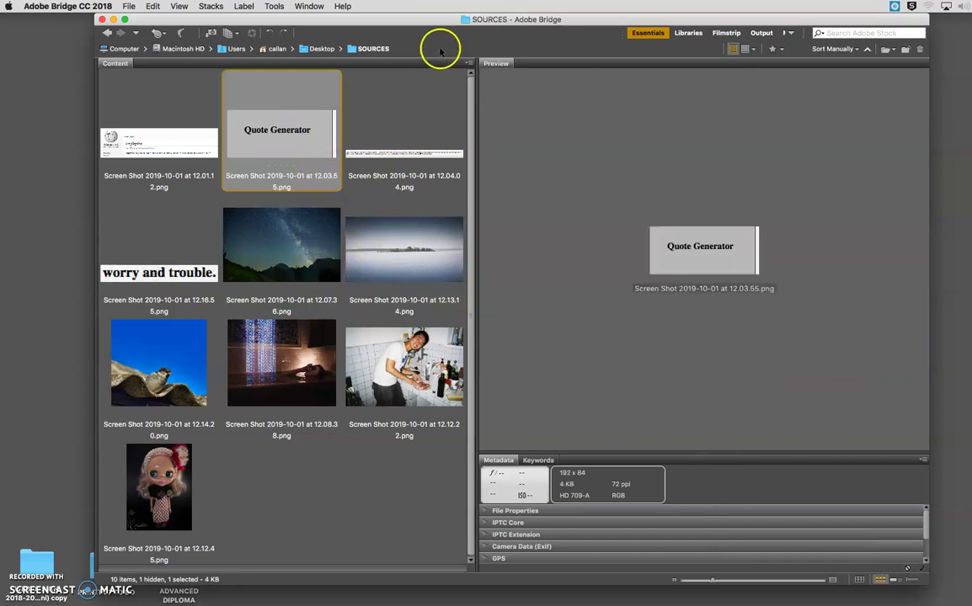
- Preview the photo of the man in the kitchen and inspect its details by magnifying the preview
click(397, 329)
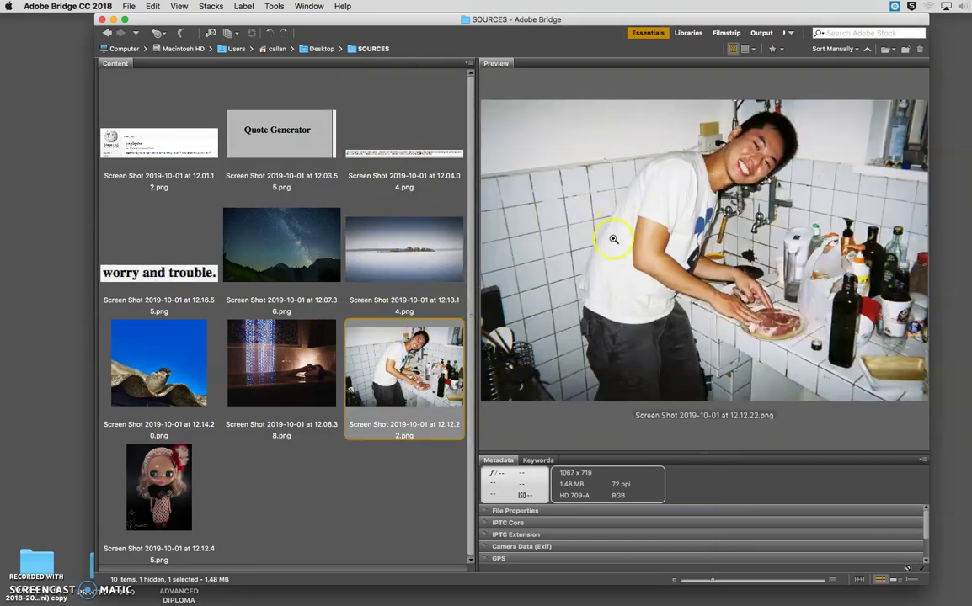
click(710, 240)
drag(710, 234, 661, 246)
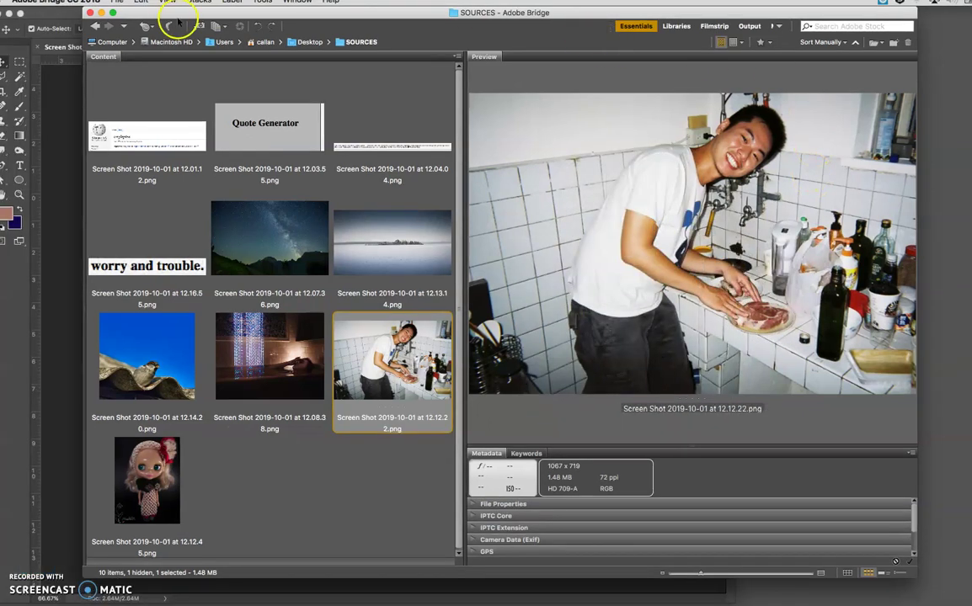
click(508, 169)
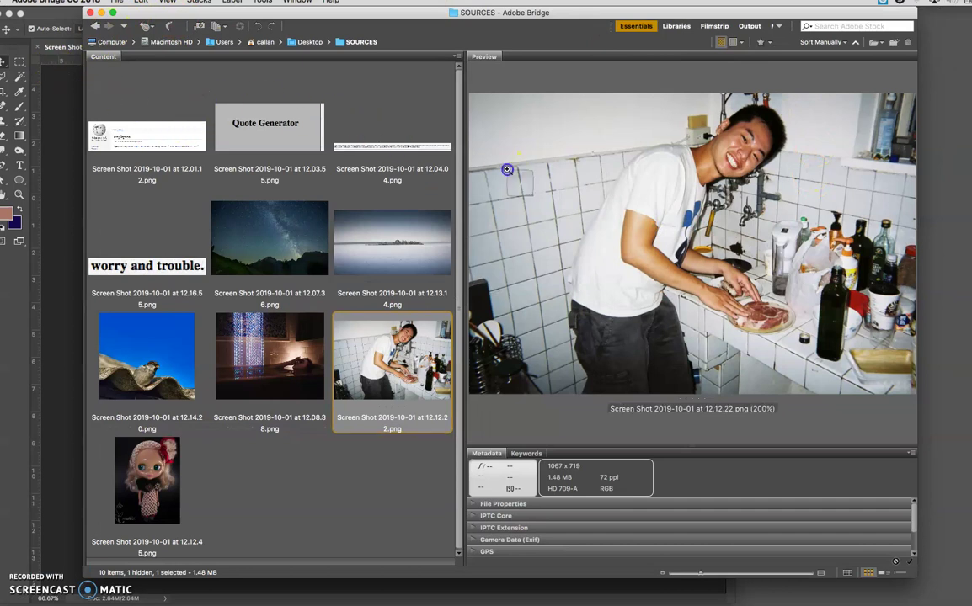
click(551, 276)
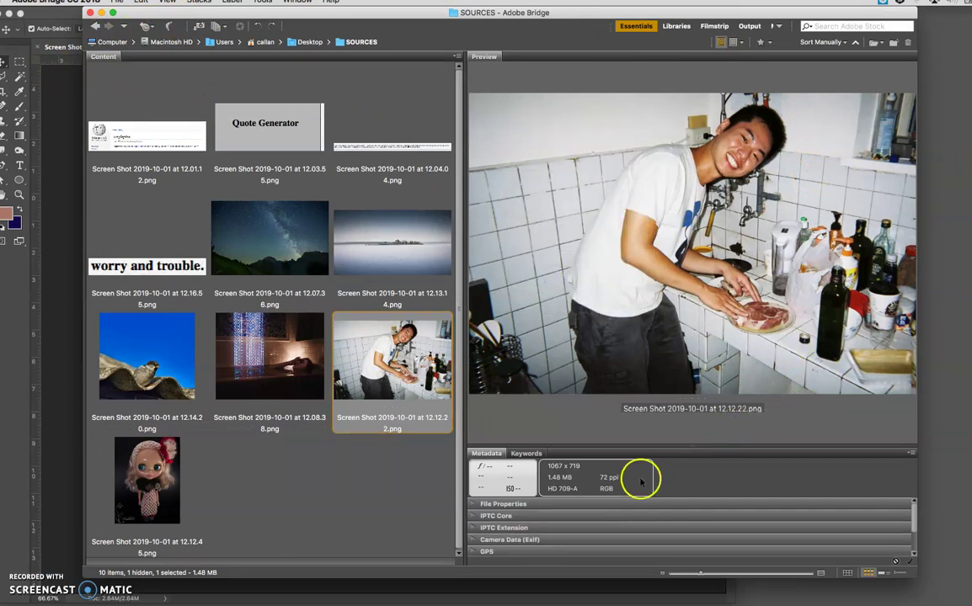
- Enlarge the metadata area and examine the kitchen photo's file properties, collapsing them when done
drag(568, 446, 576, 294)
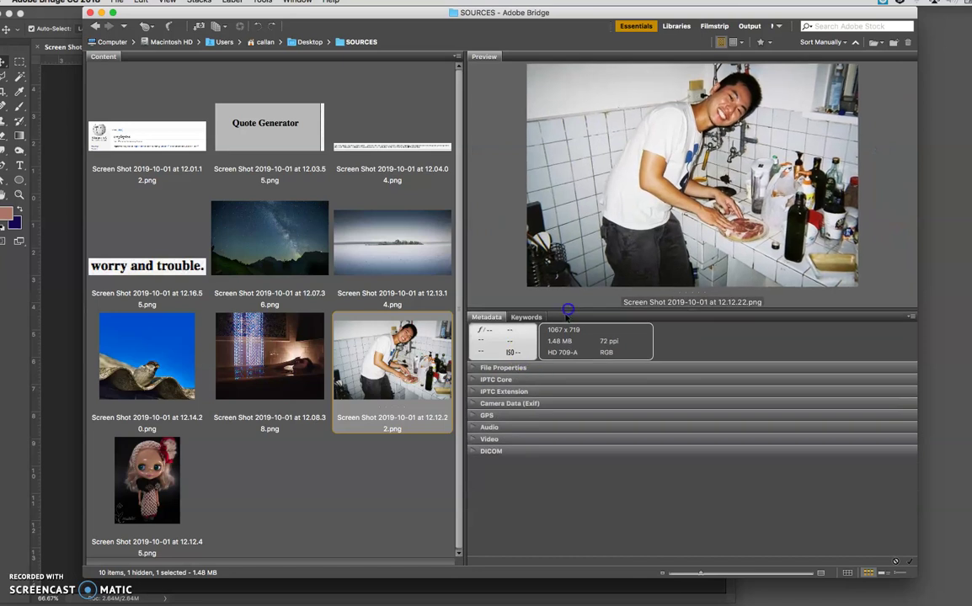
click(489, 369)
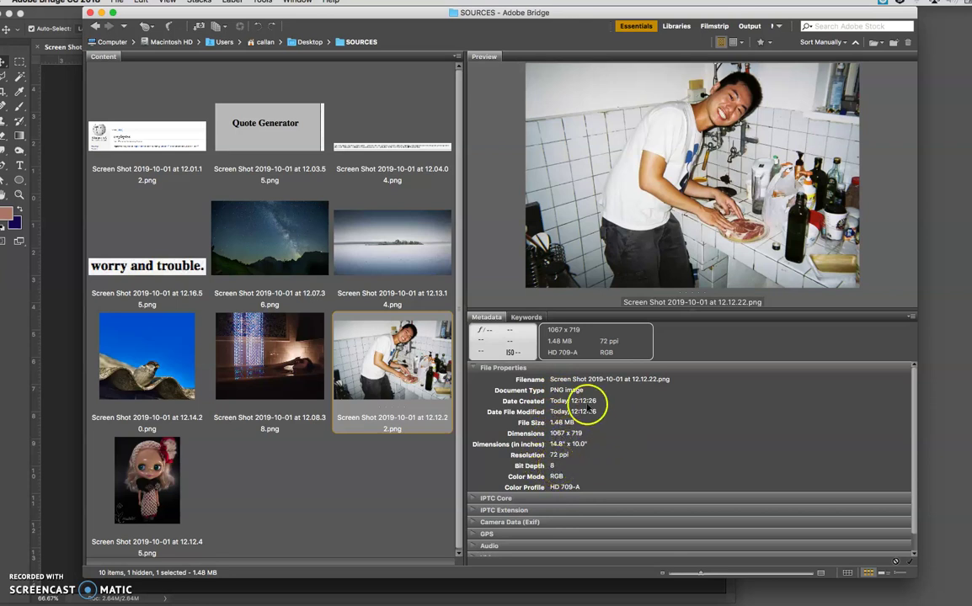
click(474, 368)
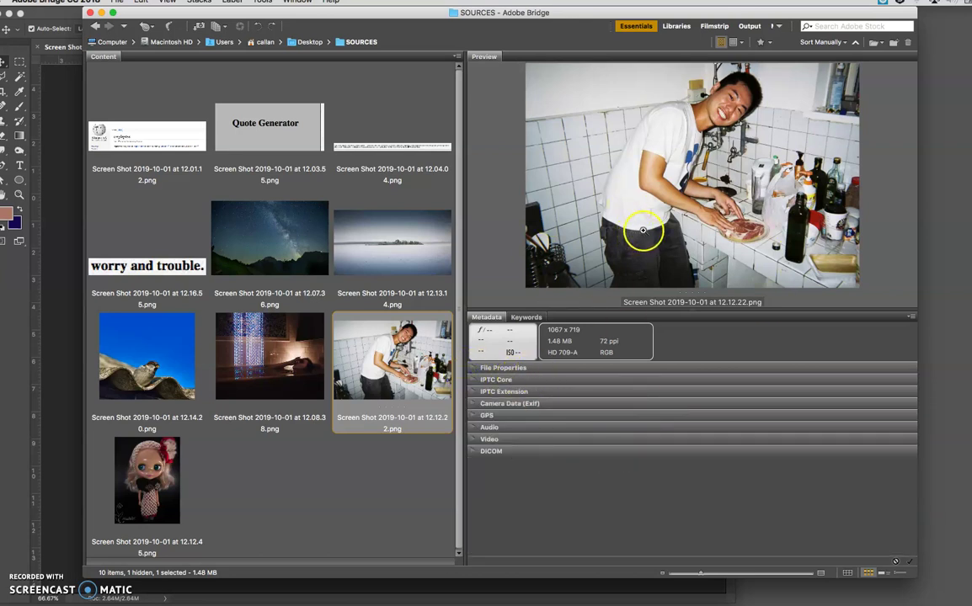
- Switch to the Output workspace, review the available templates, and set the contact sheet grid to 3 columns and 4 rows
click(750, 28)
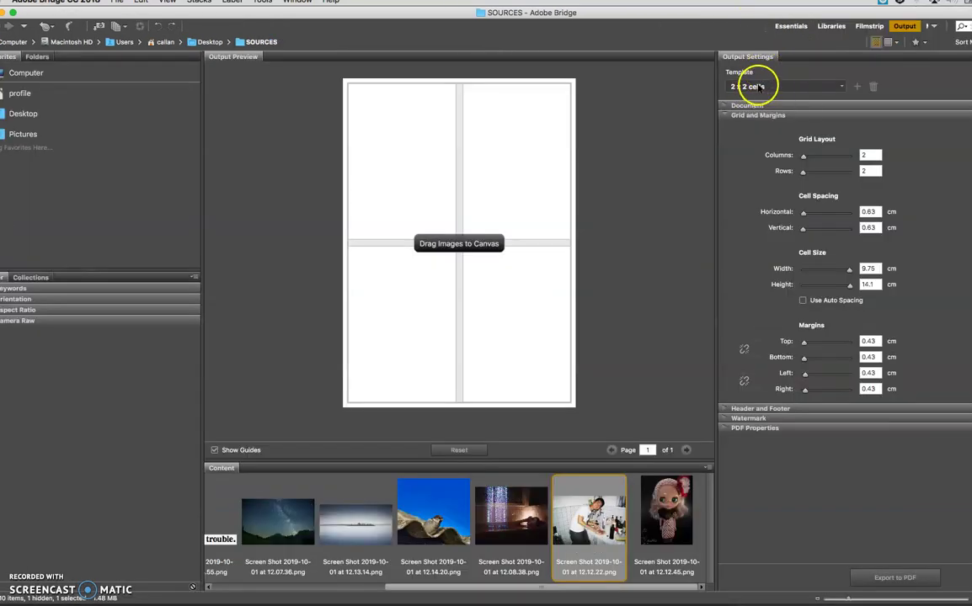
click(800, 91)
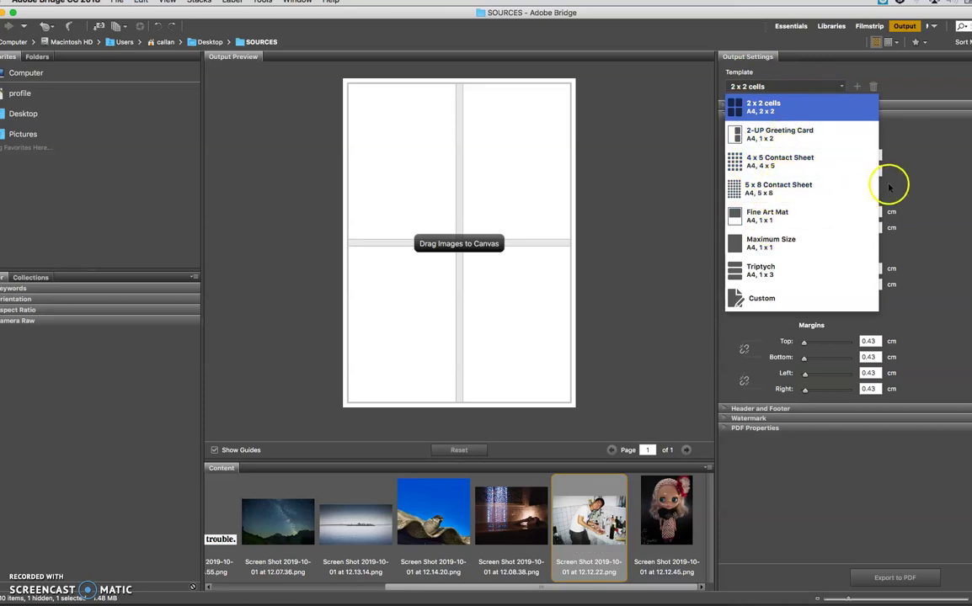
click(922, 181)
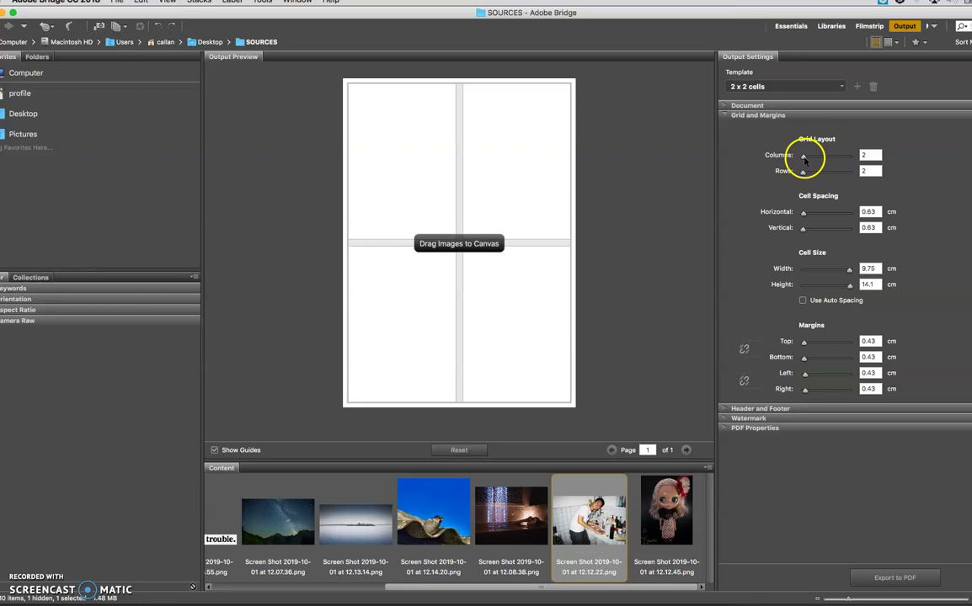
drag(804, 158, 805, 158)
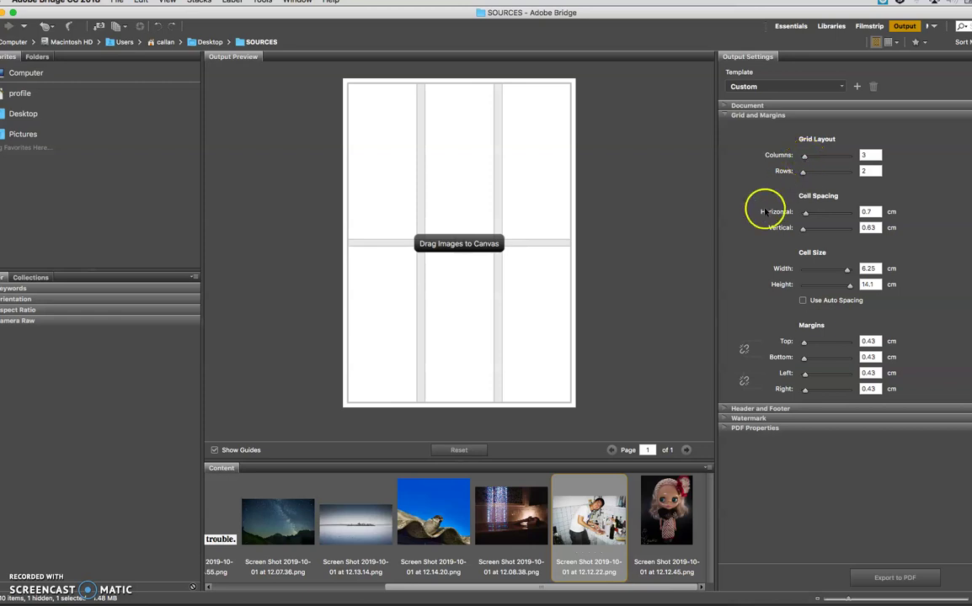
drag(803, 172, 805, 172)
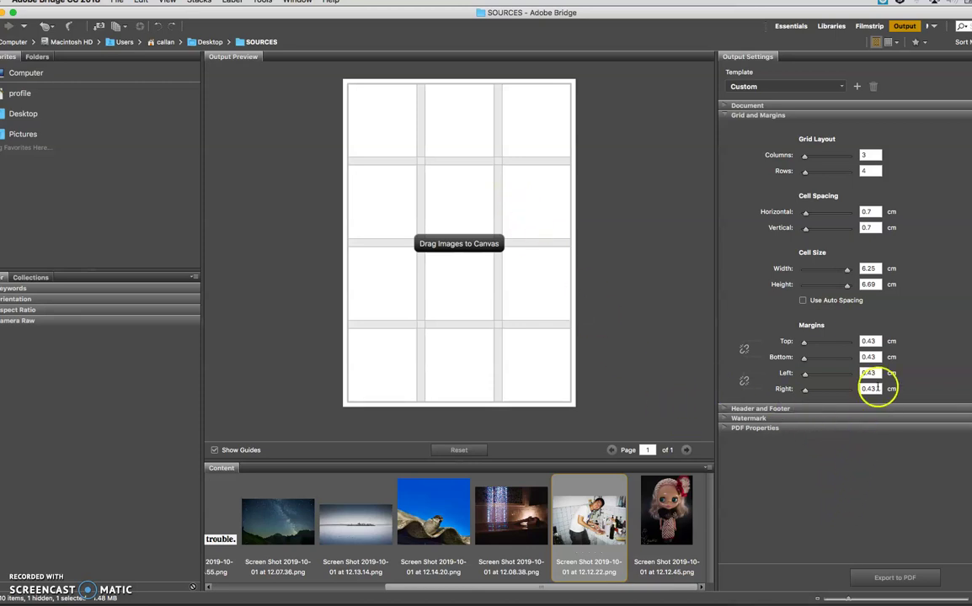
- Examine the contact sheet's document settings for page size, resolution and file names, and return to the grid and margin settings
click(727, 115)
click(724, 106)
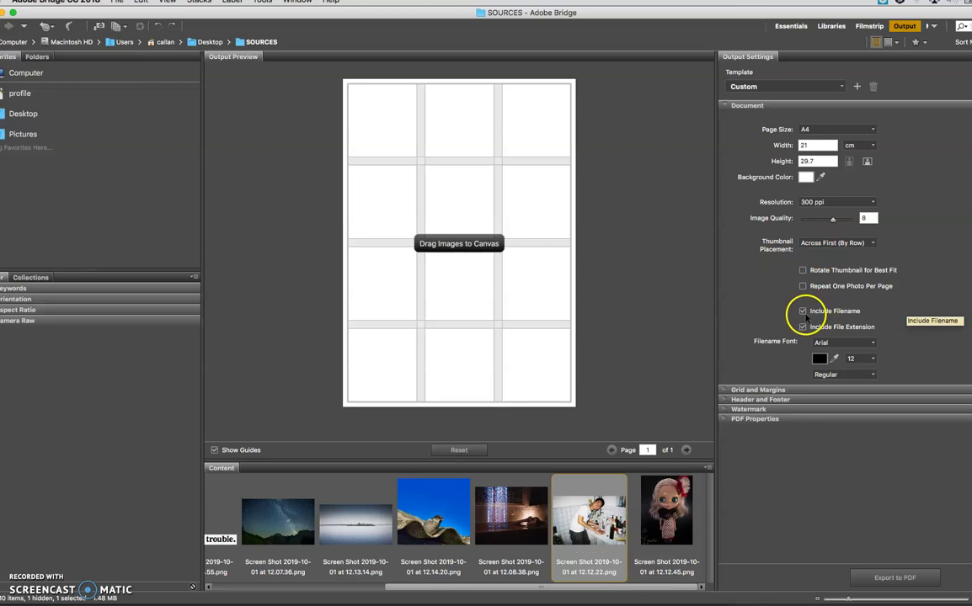
click(723, 106)
click(724, 115)
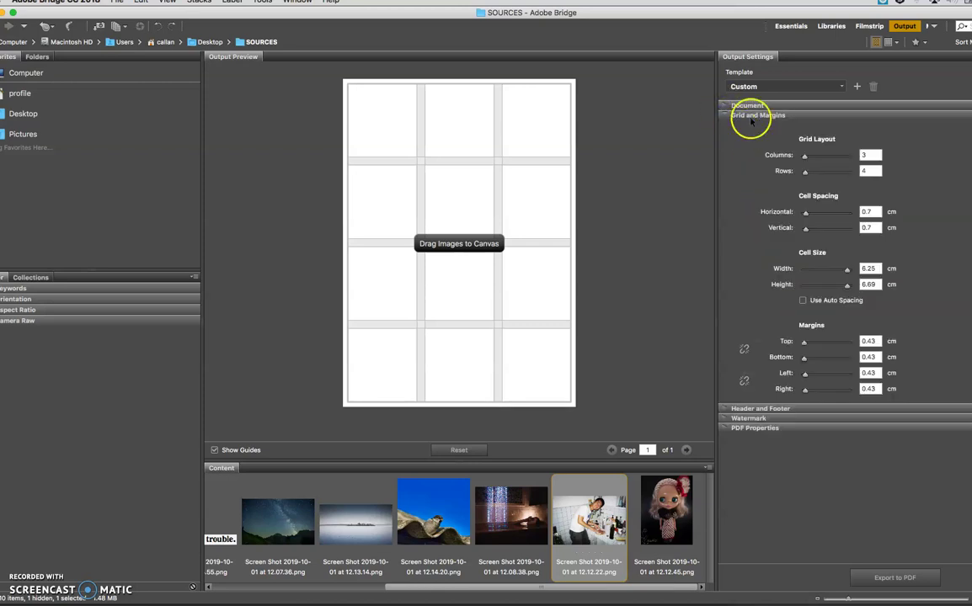
- Adjust cell spacing to about 1.37 cm horizontal and 1 cm vertical, and margins to about 2.15 top, 0.61 bottom, 1.01 left and 1.08 right
drag(804, 155, 807, 157)
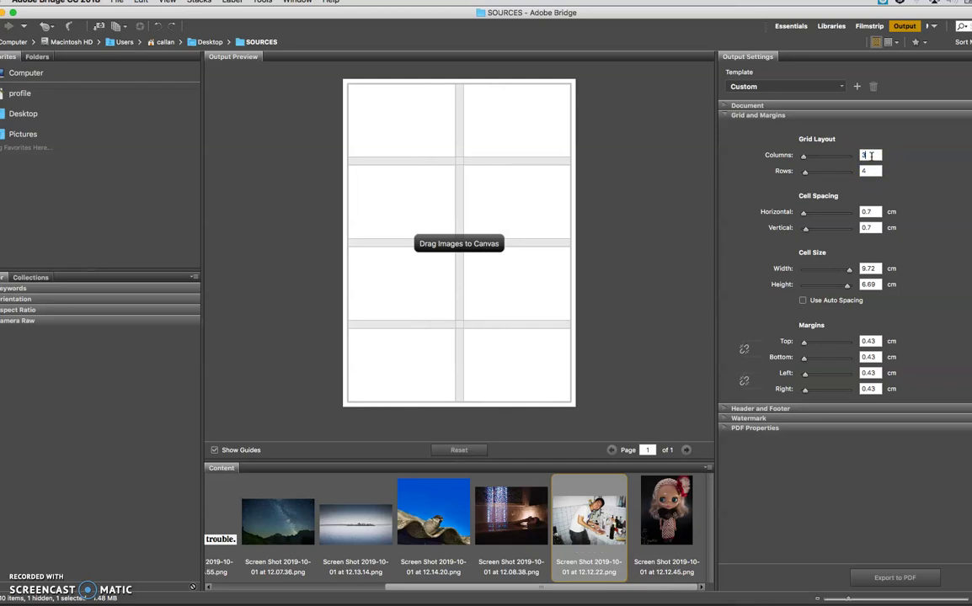
drag(805, 212, 808, 228)
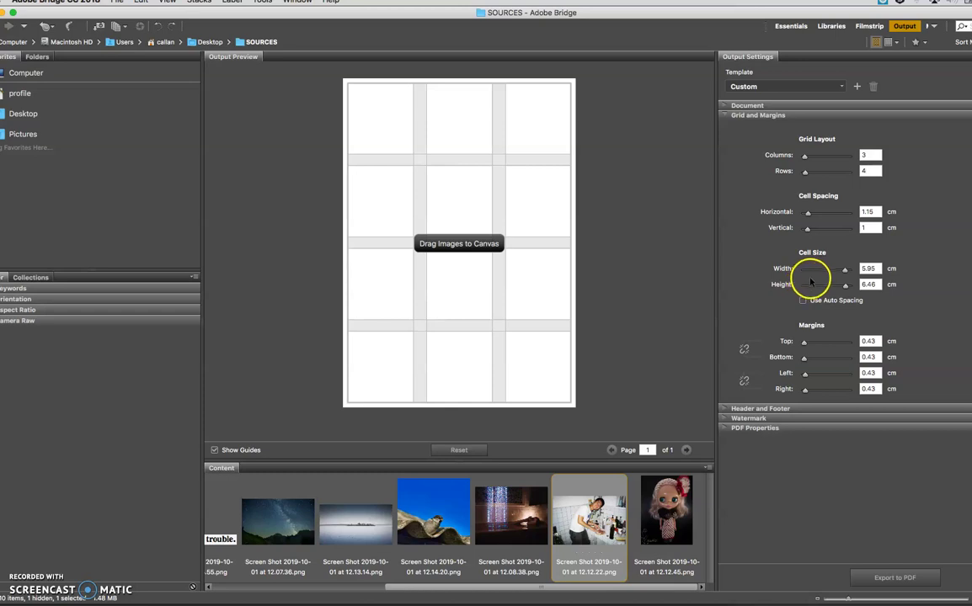
mouse_move(844, 270)
mouse_down()
mouse_move(825, 270)
mouse_move(842, 269)
mouse_up()
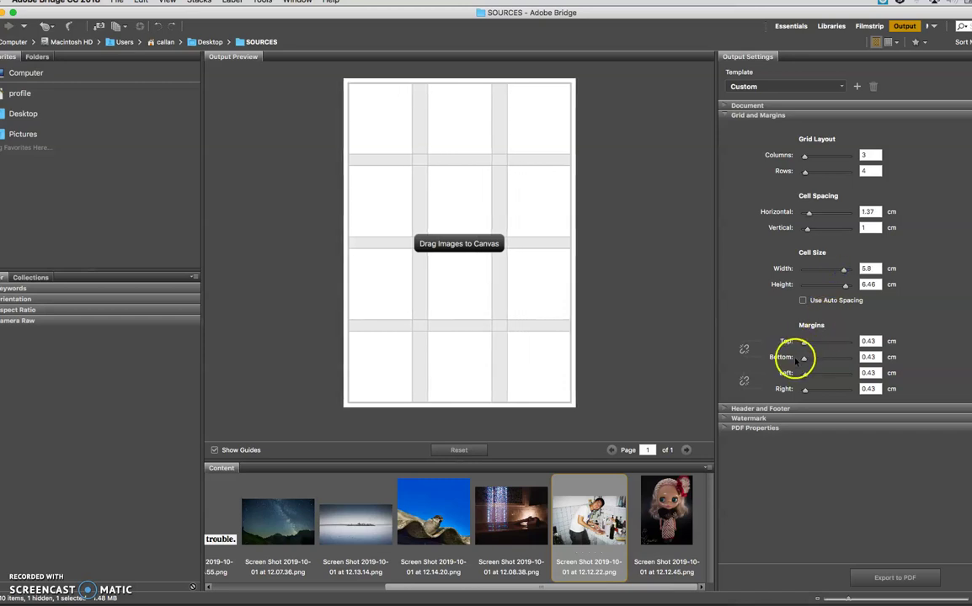
drag(804, 344, 809, 374)
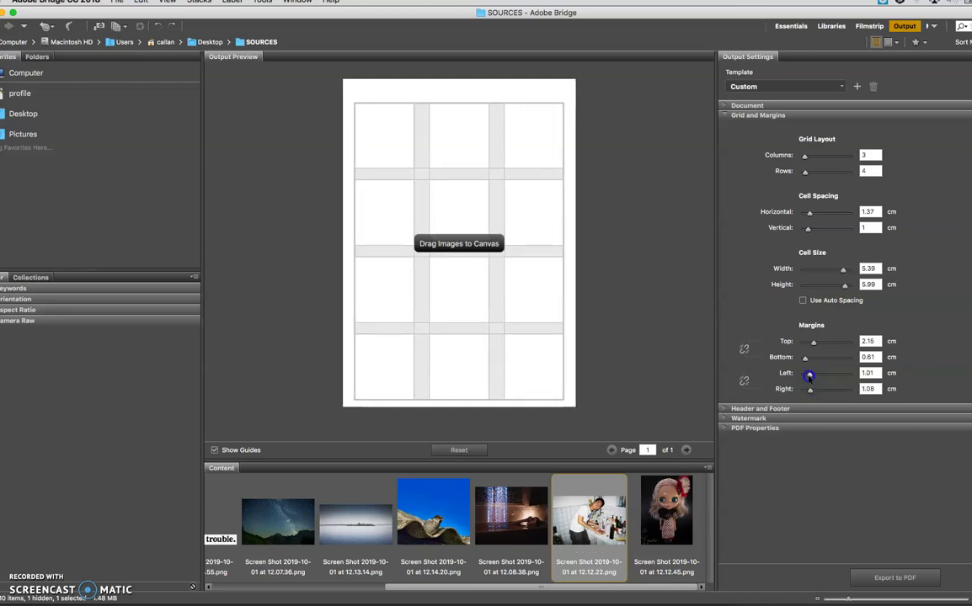
- Include a header reading "CONTACT SHEET for SOURCES" on the contact sheet and set its font size to 36
click(725, 116)
click(726, 125)
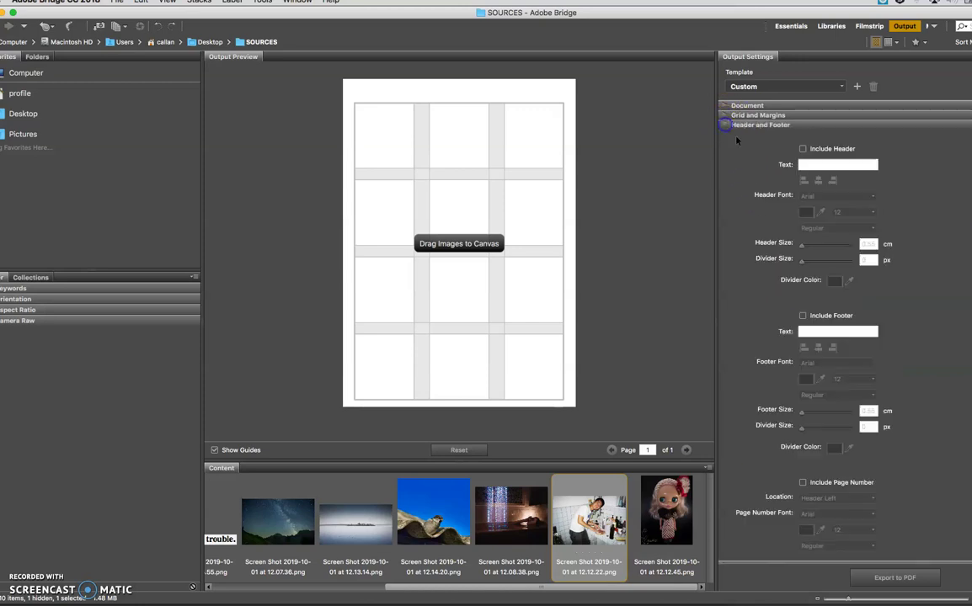
click(804, 149)
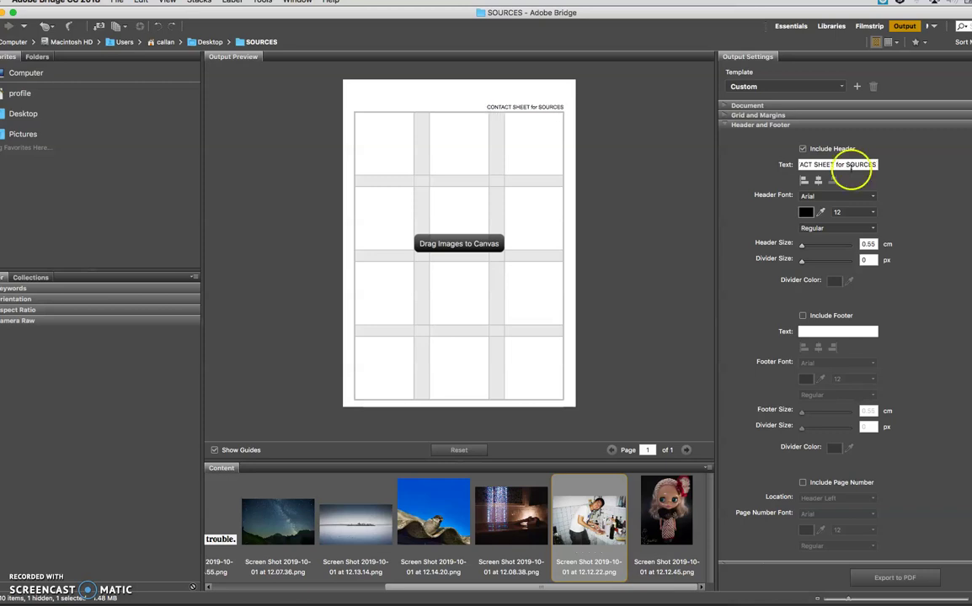
click(871, 213)
scroll(868, 324, down, 2)
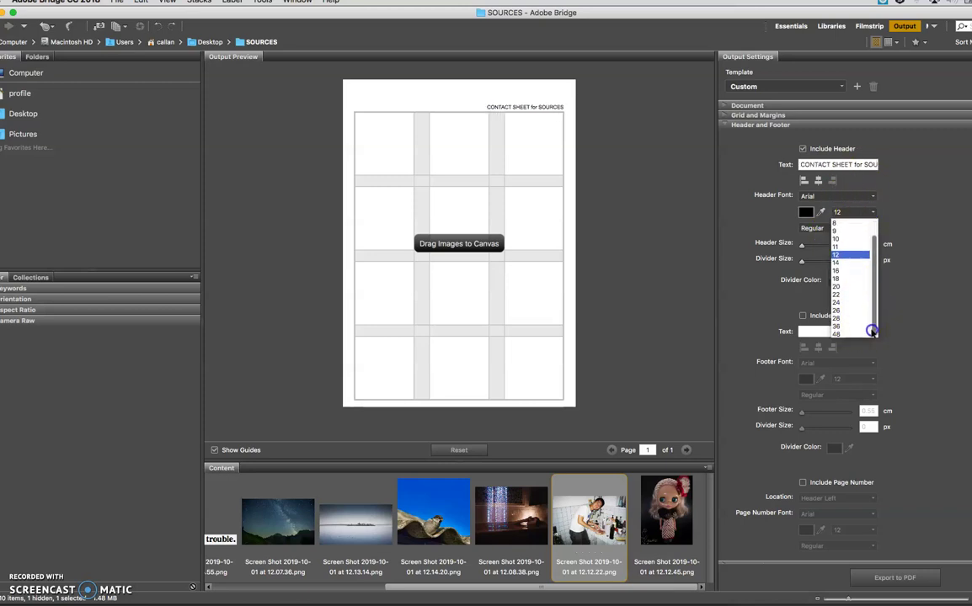
click(844, 332)
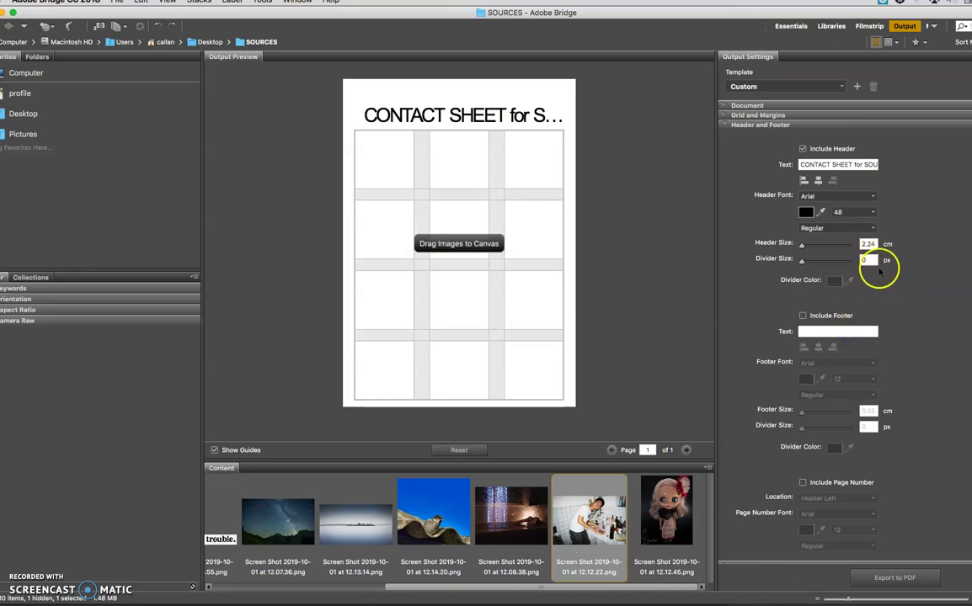
click(875, 211)
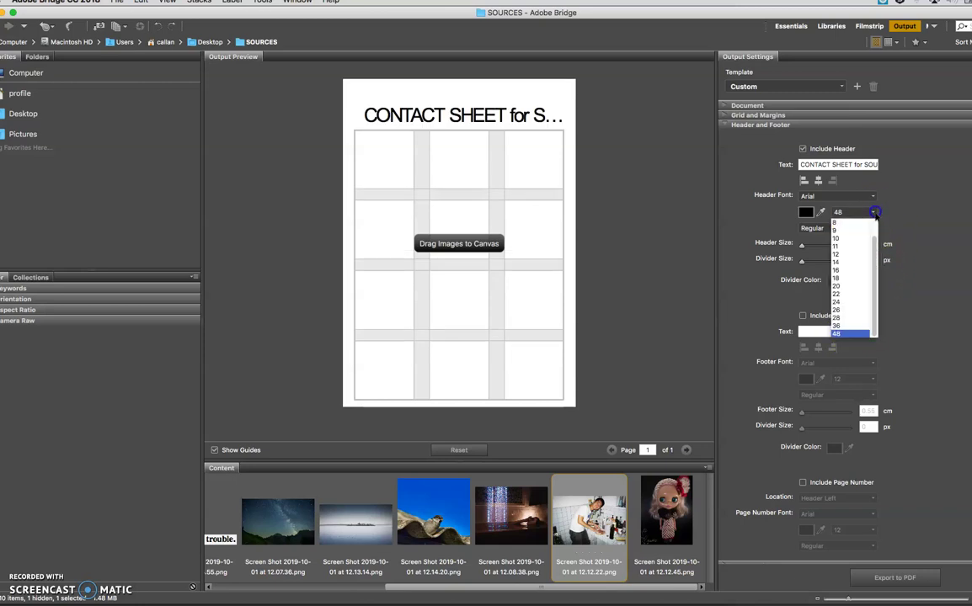
click(858, 327)
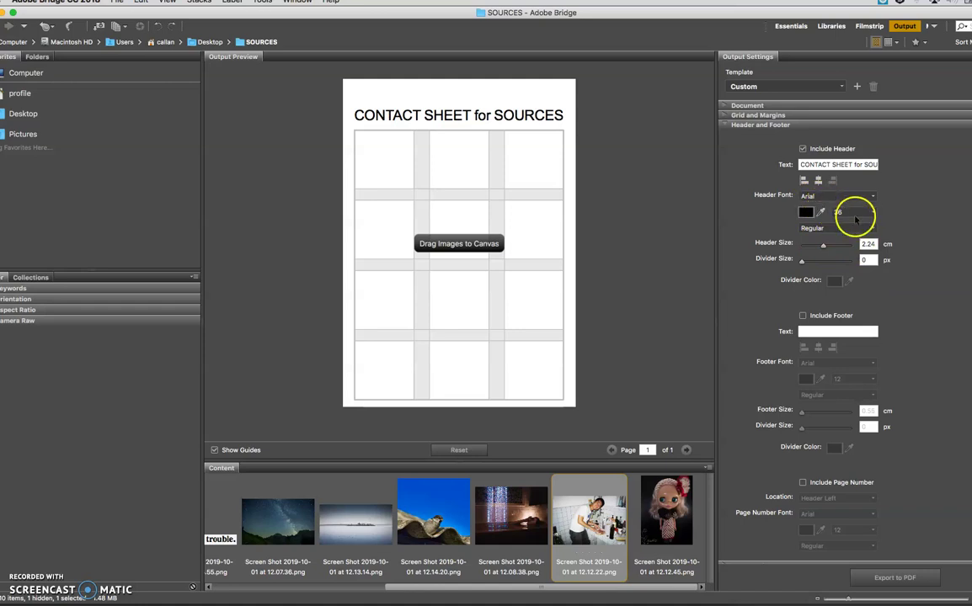
- Reduce the contact sheet's top margin to about 1.12 cm and check the header and footer settings again
click(725, 125)
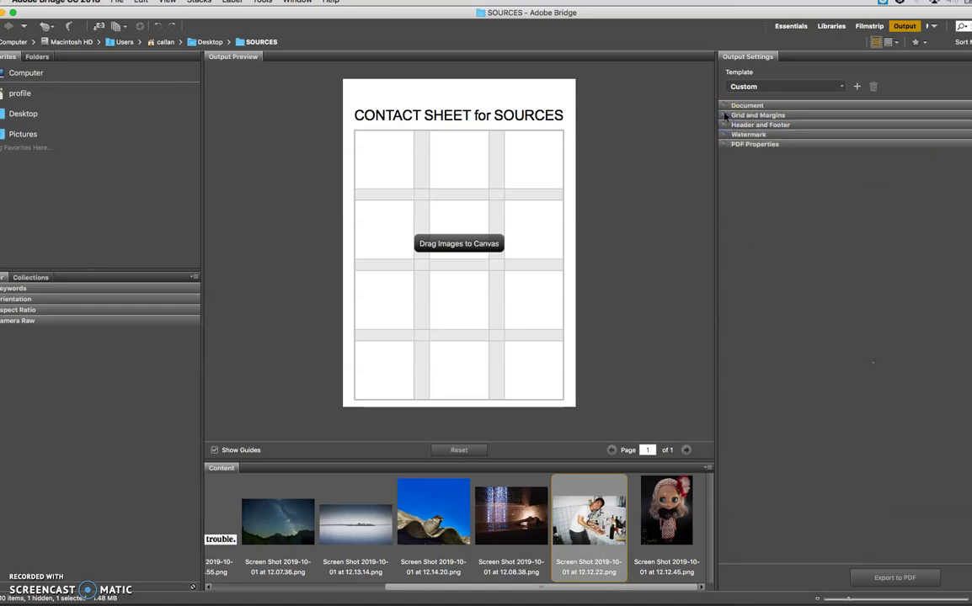
click(725, 115)
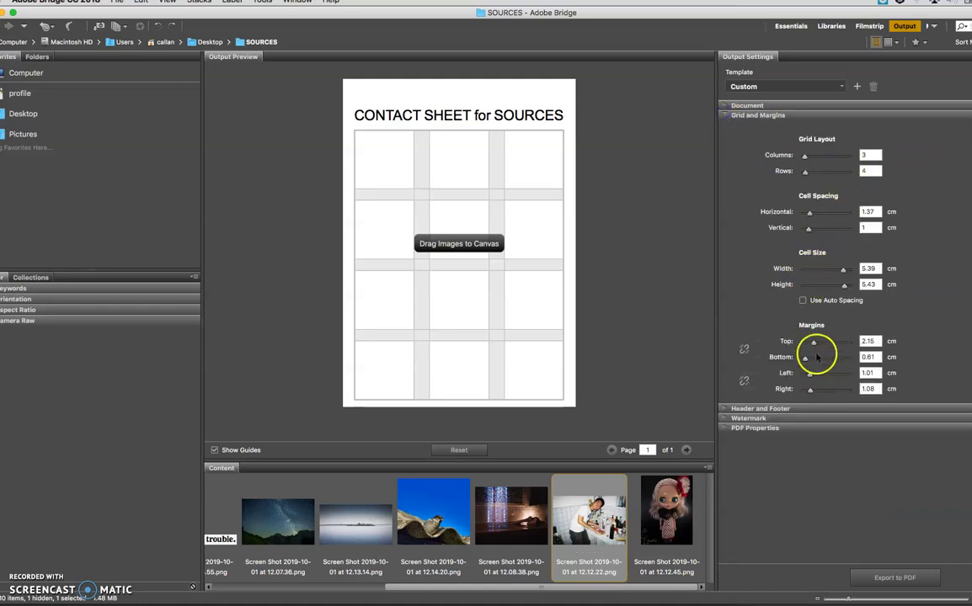
drag(812, 341, 807, 344)
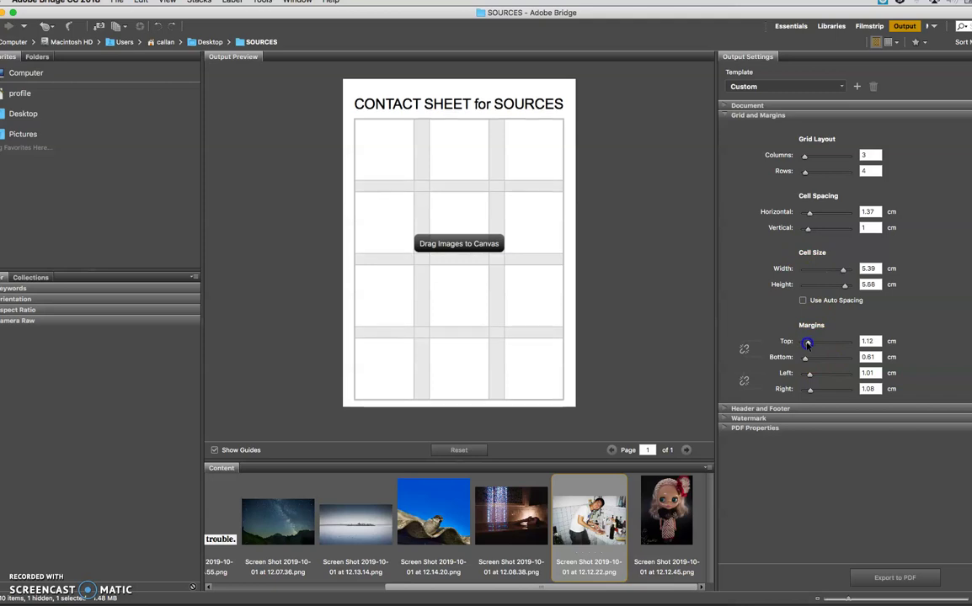
click(724, 116)
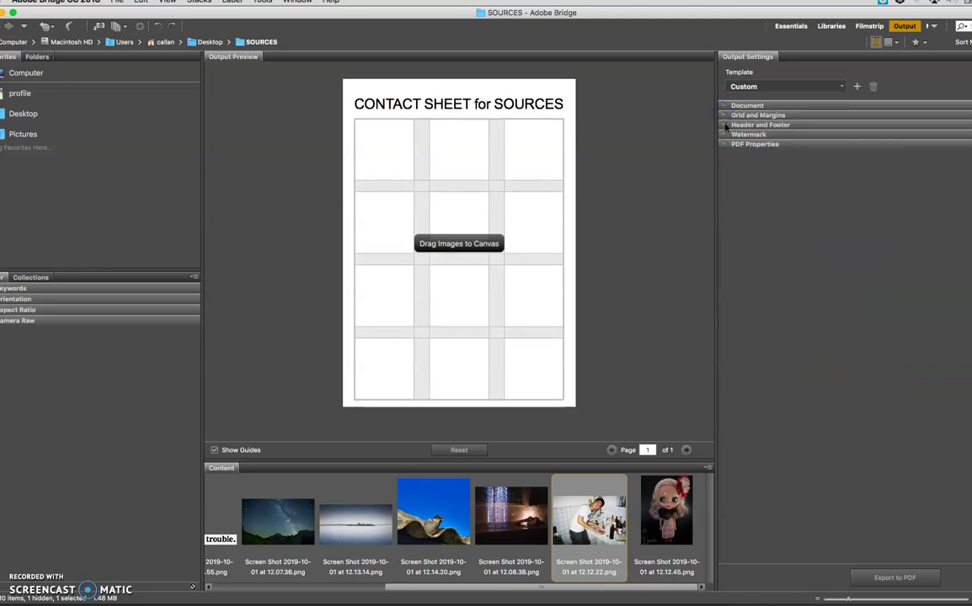
click(724, 125)
click(725, 125)
click(809, 196)
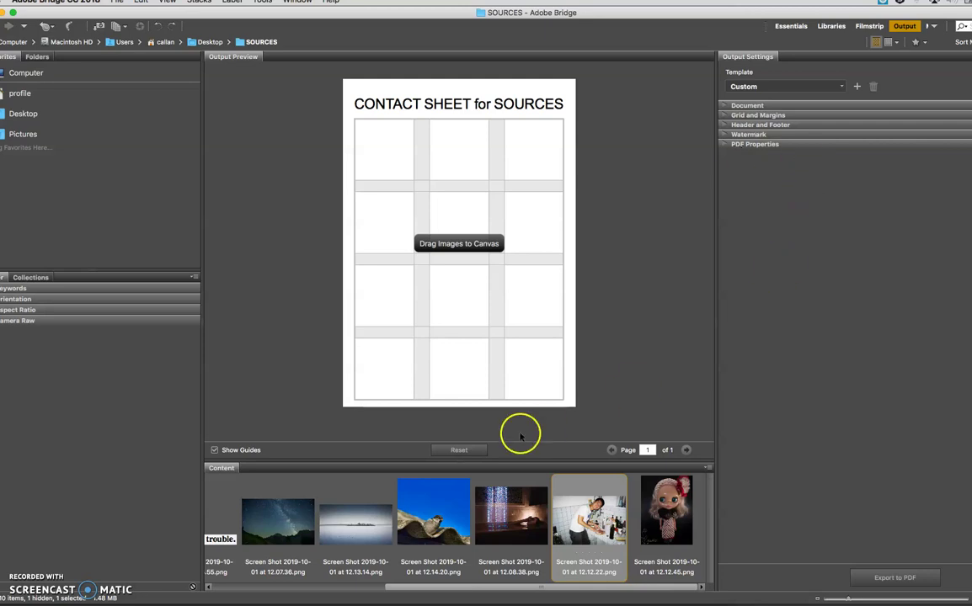
- Place the 12.01.12, 12.04.04, "worry and trouble" and night sky screenshots in the first four cells of the contact sheet
click(287, 526)
scroll(320, 530, left, 5)
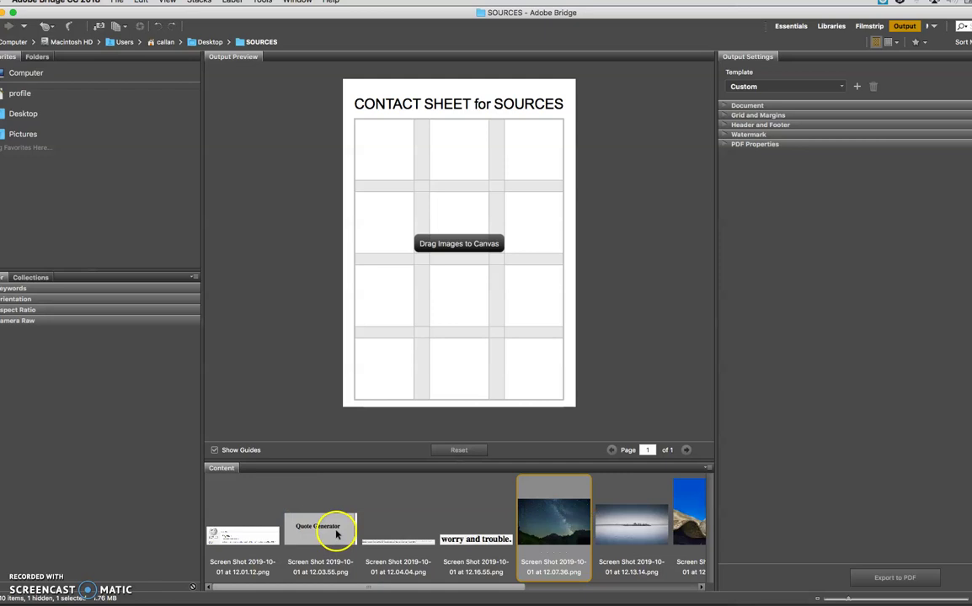
drag(262, 529, 387, 163)
drag(313, 517, 459, 153)
click(381, 513)
drag(469, 536, 529, 181)
drag(552, 516, 390, 233)
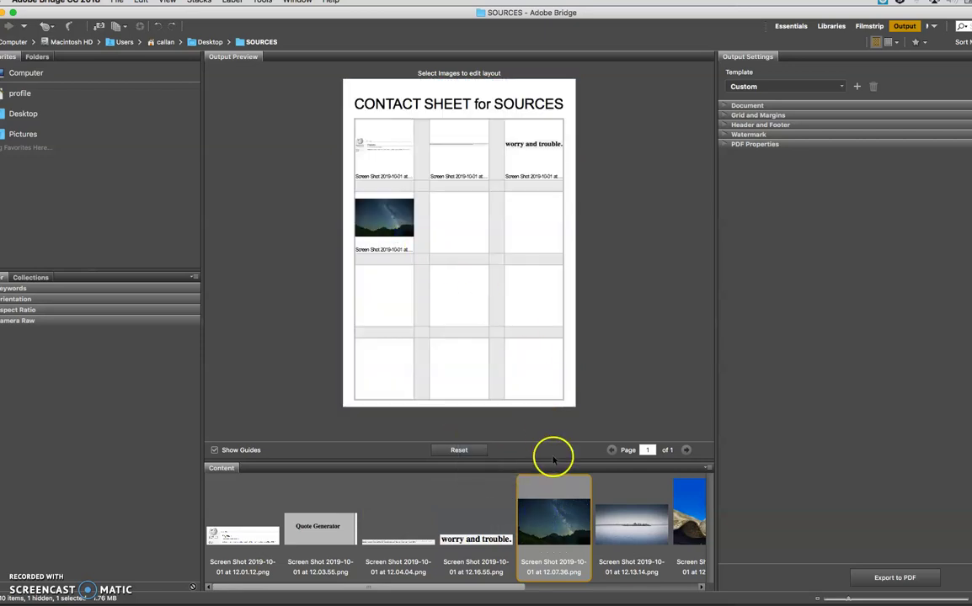
- Fill the next five cells with the lake, bird, bathtub, kitchen and doll images in that order
drag(609, 518, 489, 313)
drag(637, 517, 510, 240)
drag(669, 510, 522, 211)
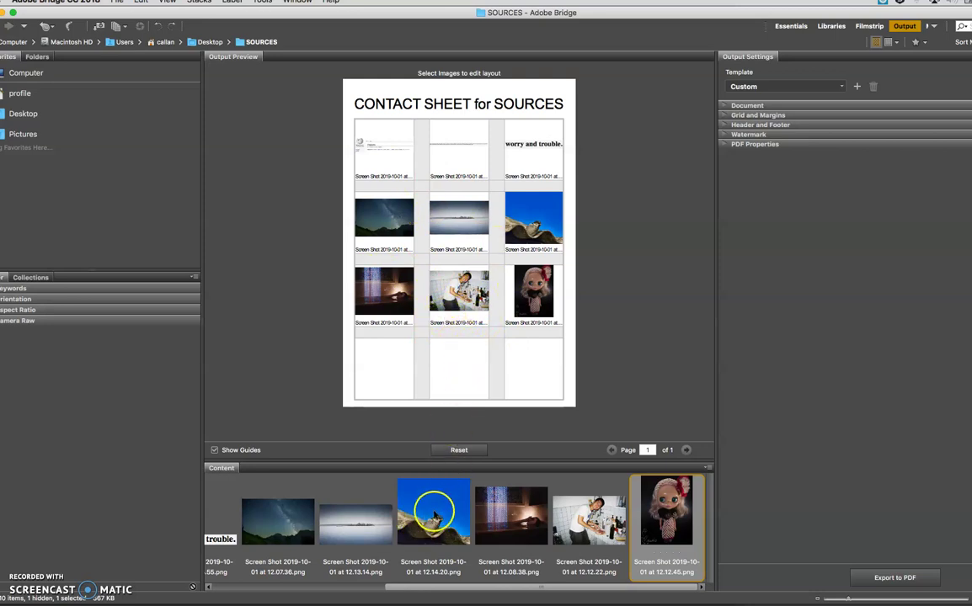
- View the bathtub photo and the folder's images in the Essentials workspace, and return to the Output workspace
click(492, 511)
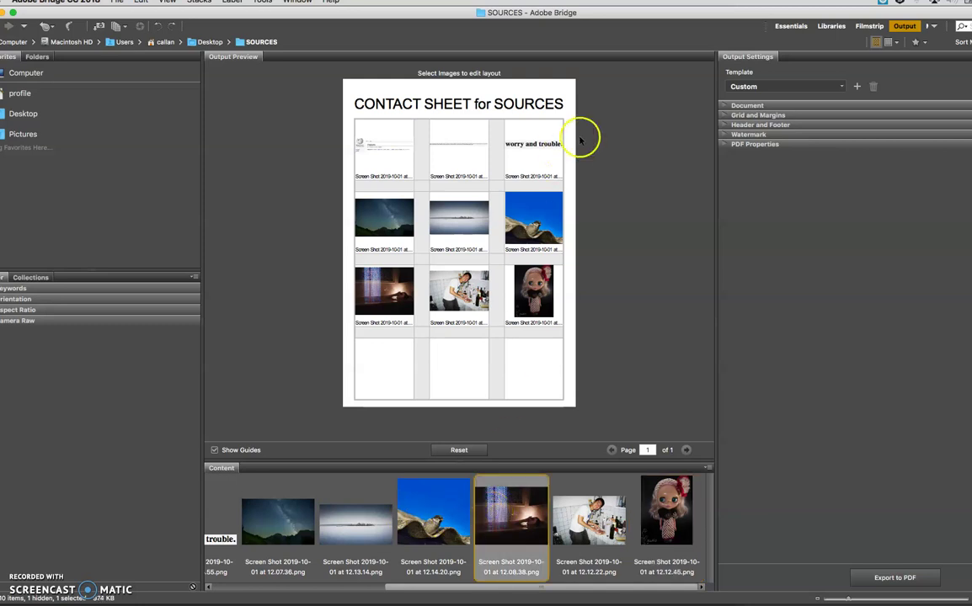
click(796, 27)
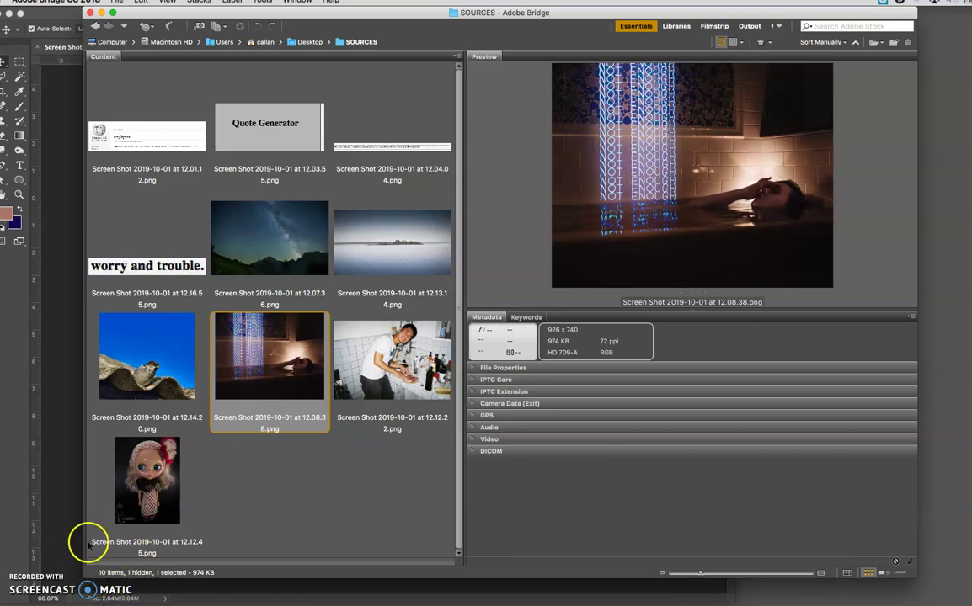
click(749, 27)
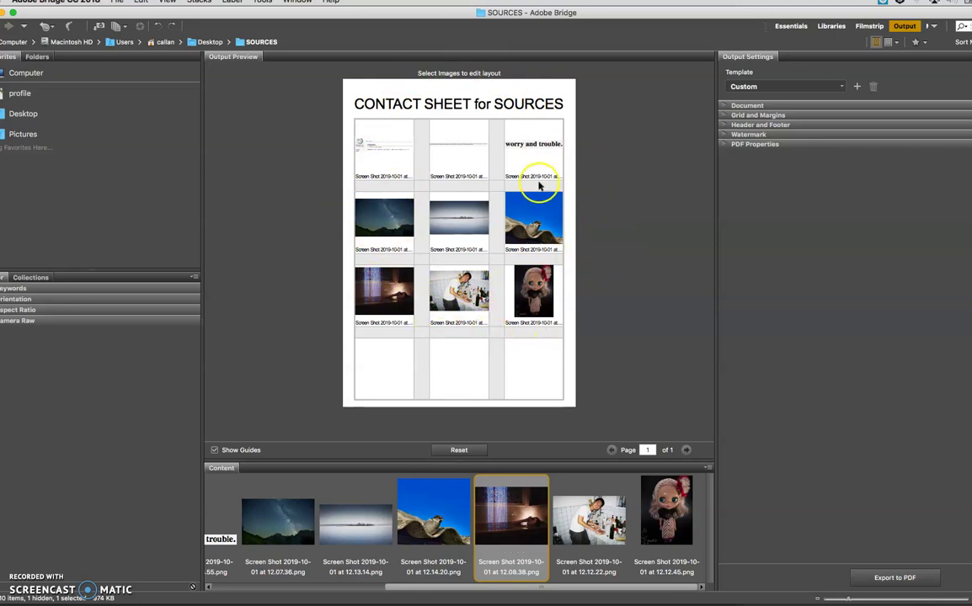
- Change the contact sheet's grid to 3 columns and 3 rows
click(724, 115)
click(749, 116)
click(732, 114)
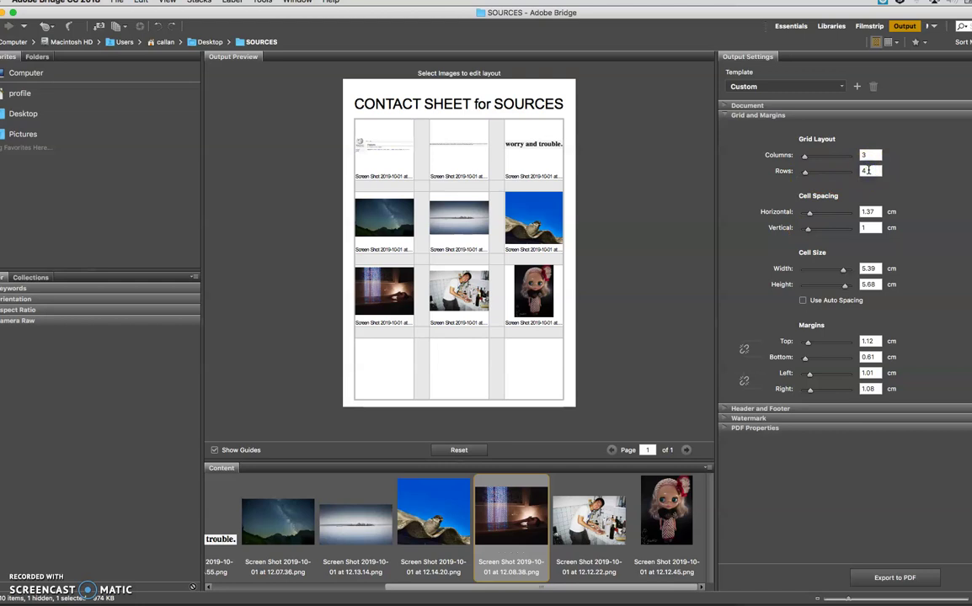
click(870, 155)
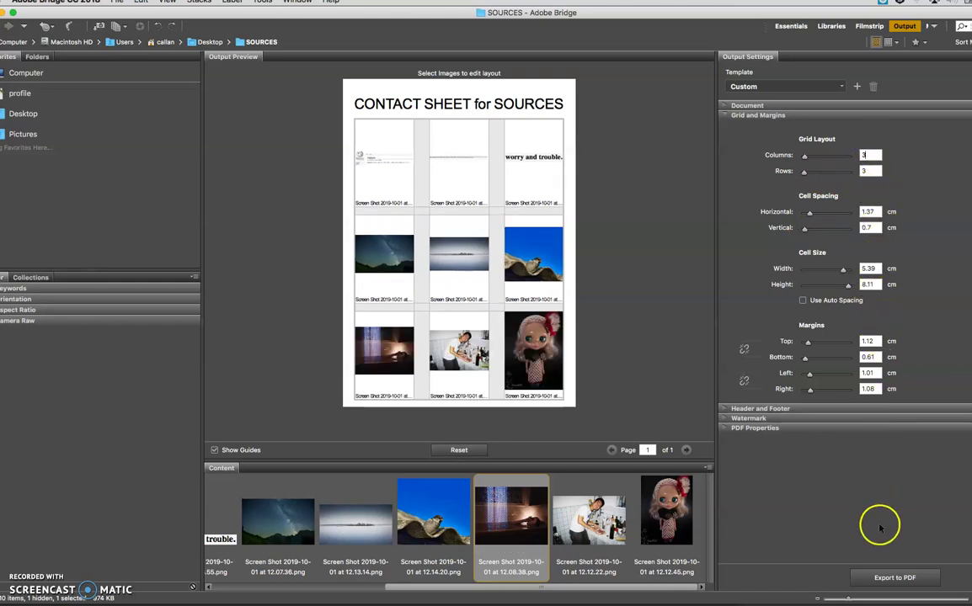
- Export the contact sheet to the Desktop as contact sheet sources.pdf, view the PDF in Acrobat, and return to Bridge
click(885, 580)
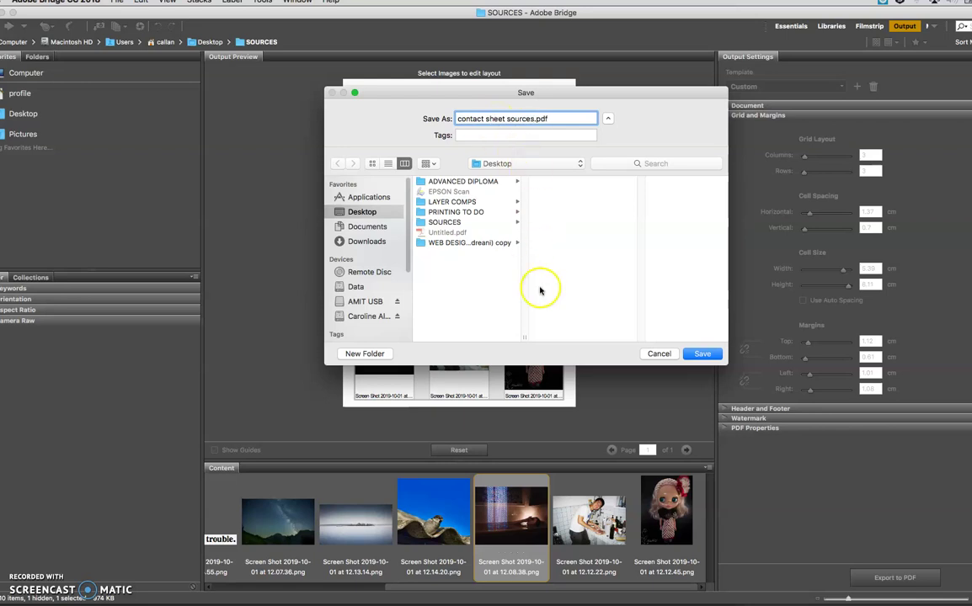
click(702, 355)
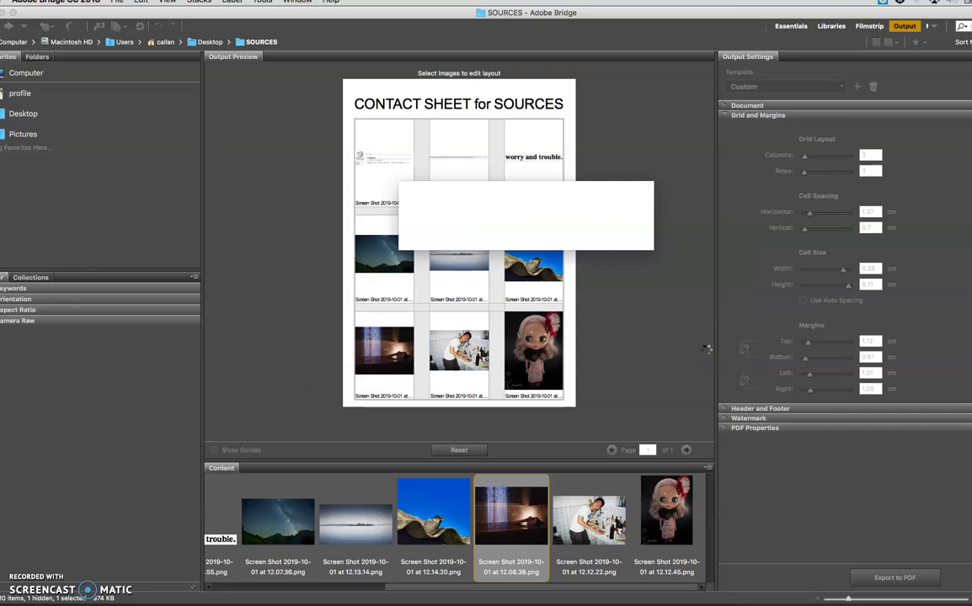
click(376, 261)
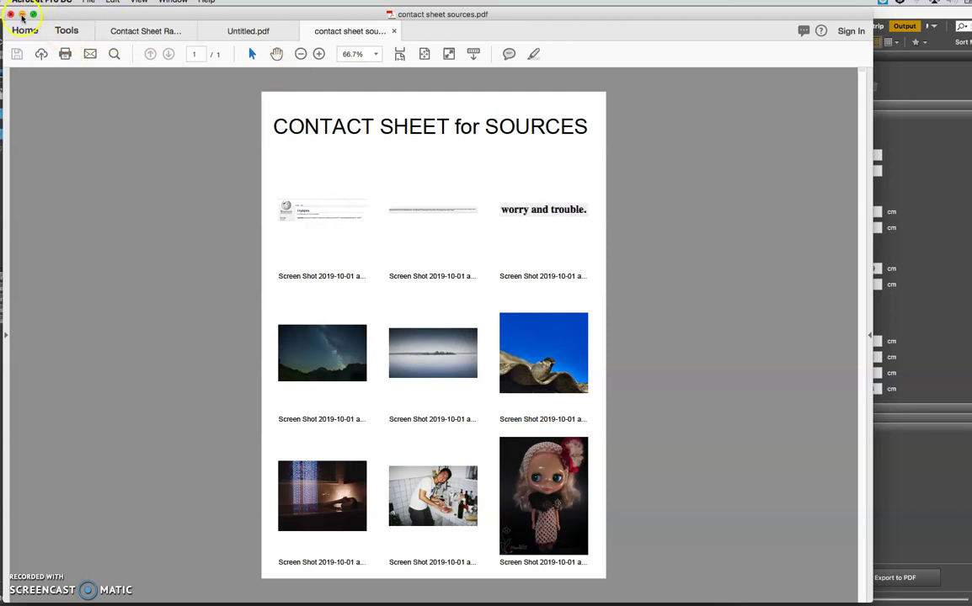
click(21, 14)
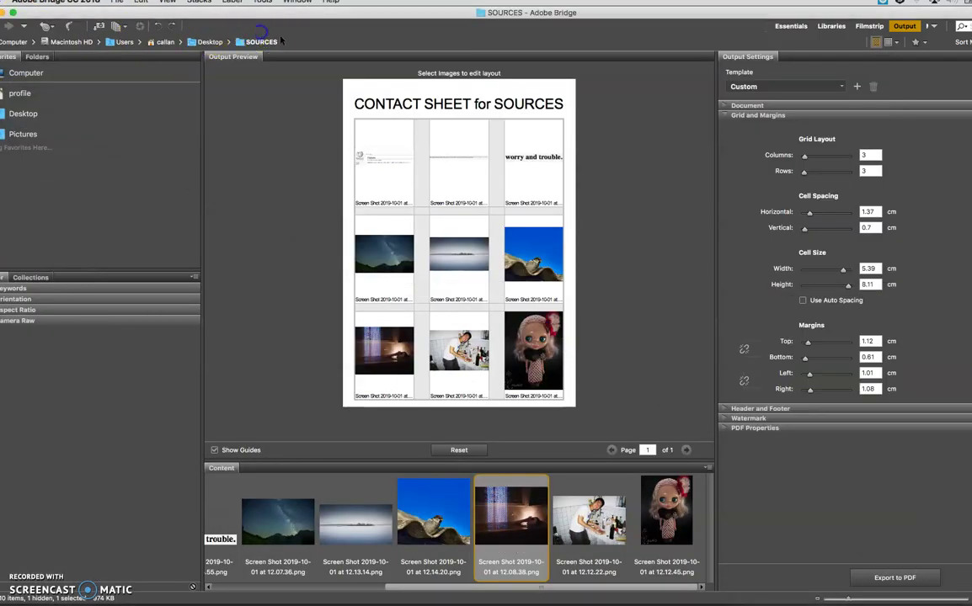
- Clear the images from the contact sheet and load the desktop's LAYER COMPS folder into Bridge
click(459, 451)
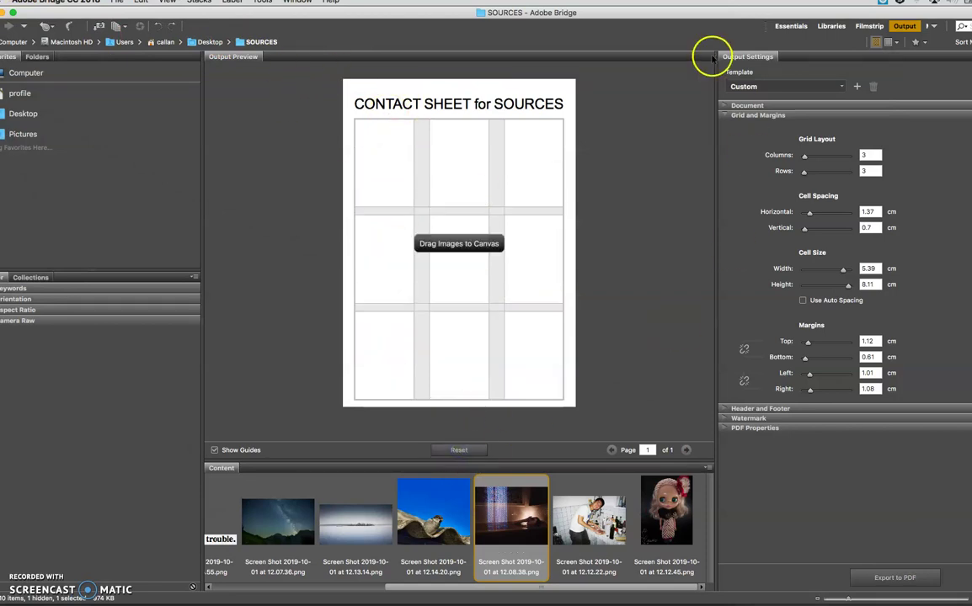
drag(748, 17, 385, 236)
click(855, 185)
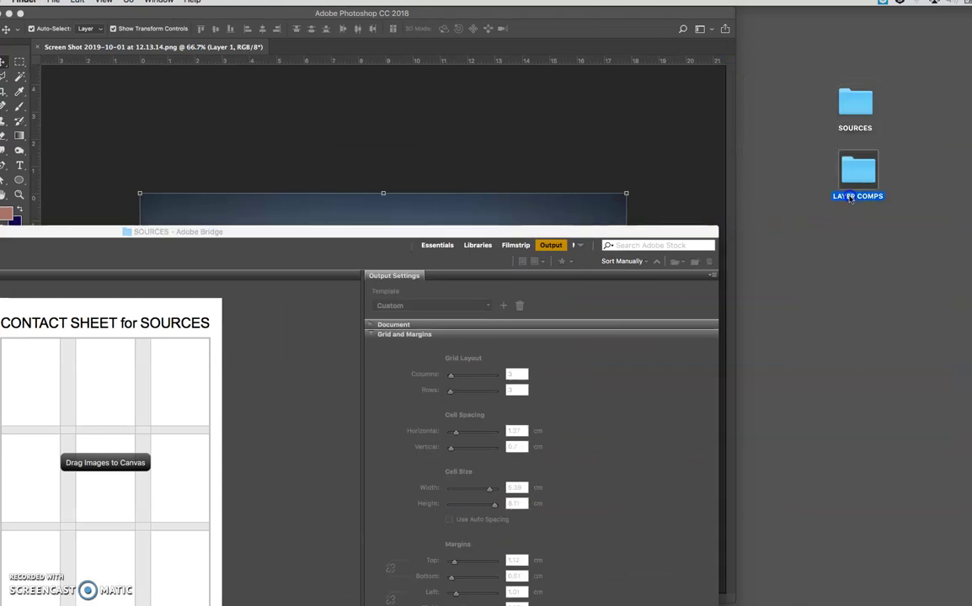
drag(855, 185, 455, 592)
drag(391, 231, 836, 37)
double_click(836, 37)
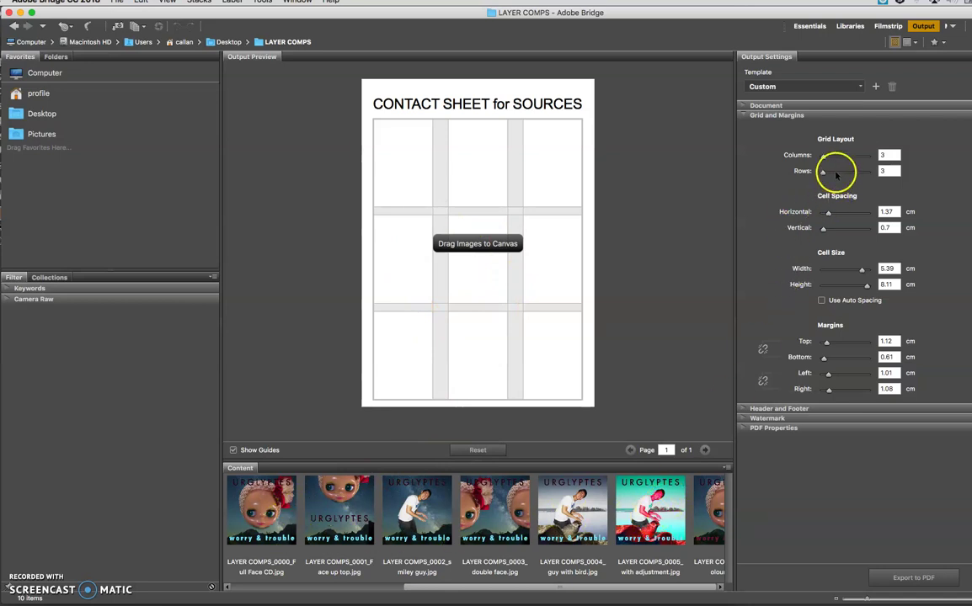
- Set the grid to 2 columns while keeping 3 rows for the layer comps sheet
click(889, 155)
text(2)
key(Tab)
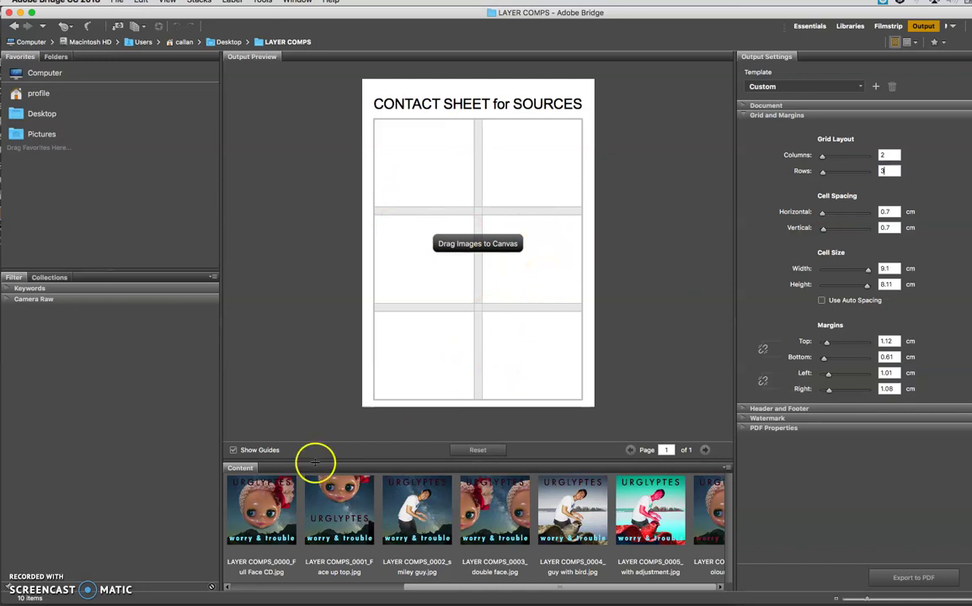
- Fill the six cells with the Full Face CD, Face up top, double face, colour up, smiley guy and guy with bird comps
click(268, 513)
drag(268, 516, 421, 190)
click(345, 519)
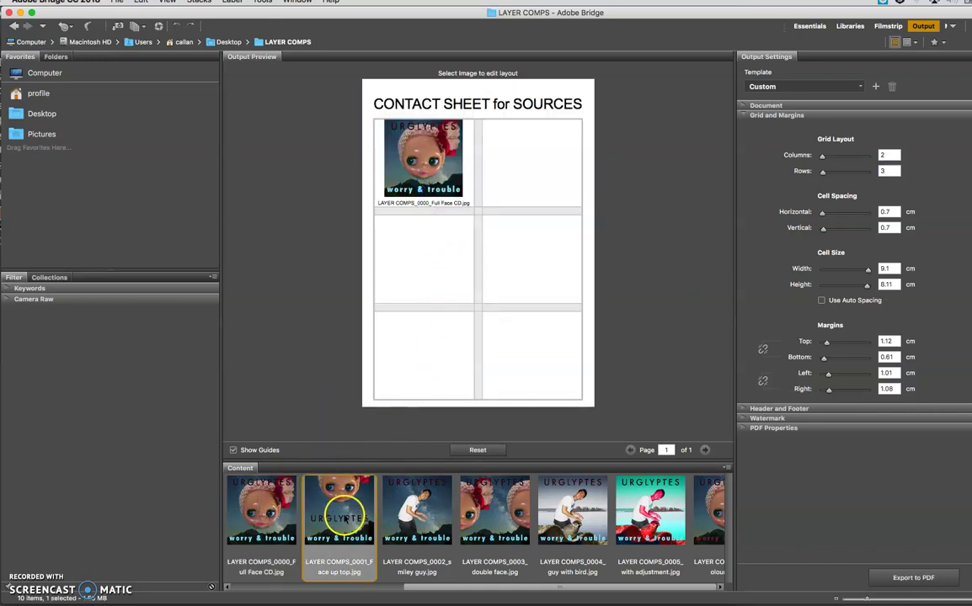
drag(345, 515, 518, 173)
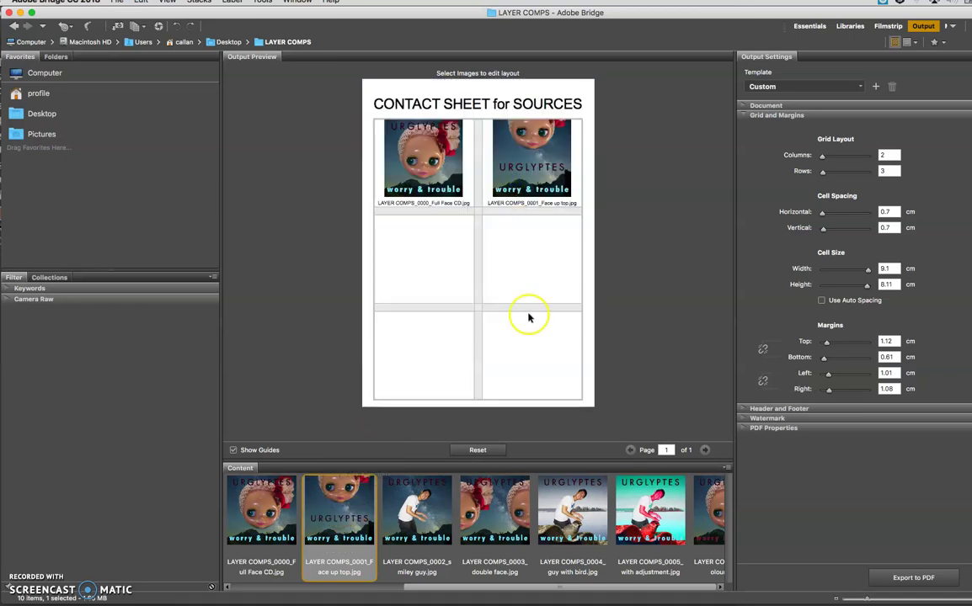
drag(397, 492, 423, 253)
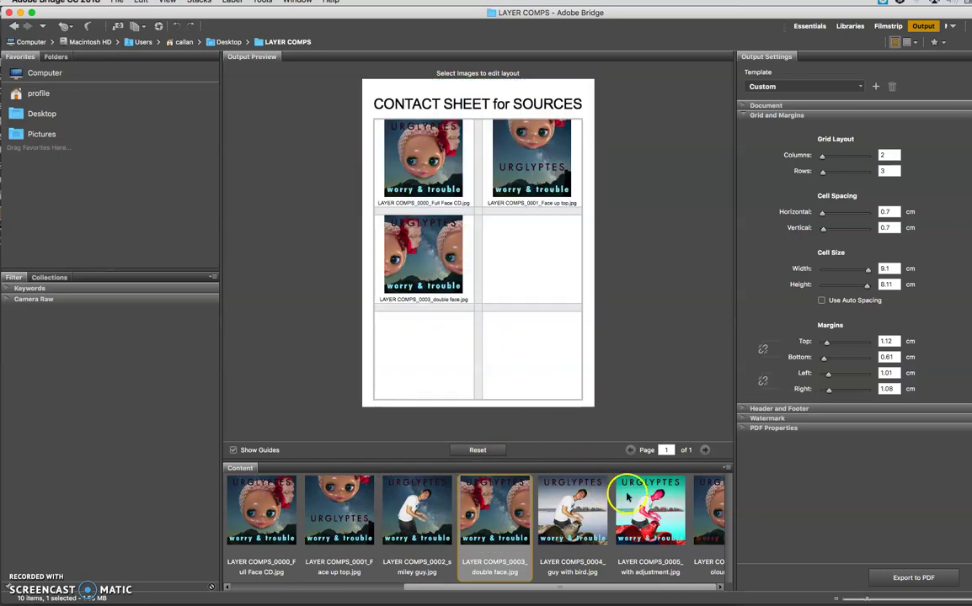
drag(699, 503, 546, 321)
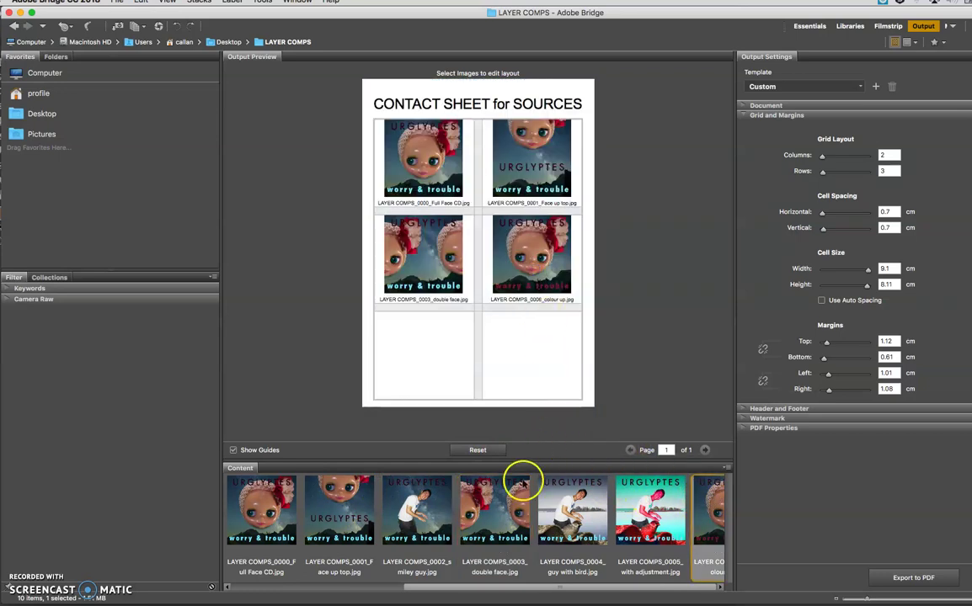
drag(419, 514, 428, 377)
drag(560, 510, 548, 383)
click(590, 587)
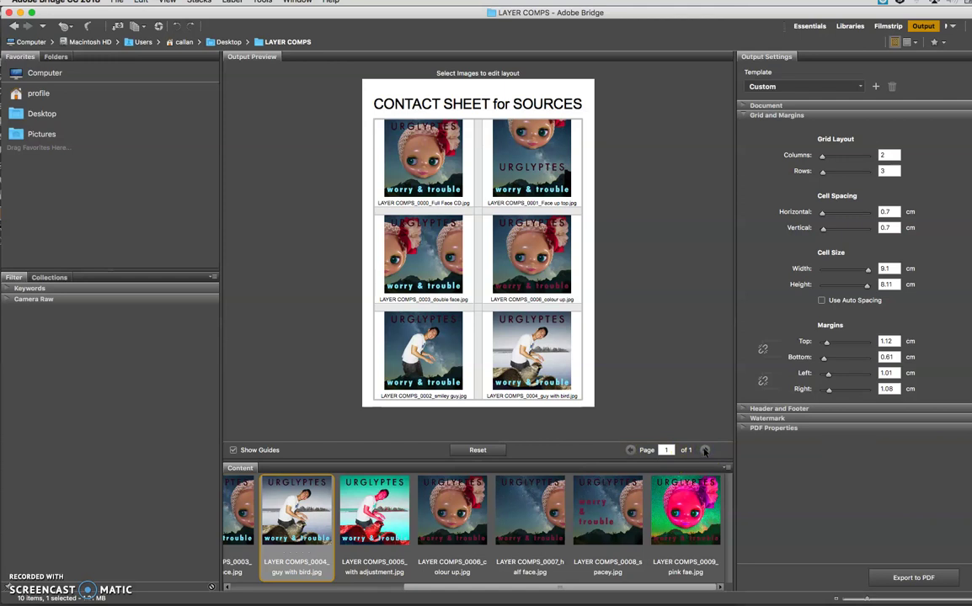
- Export the six-image layer comps contact sheet to the Desktop as baby face.pdf
click(897, 578)
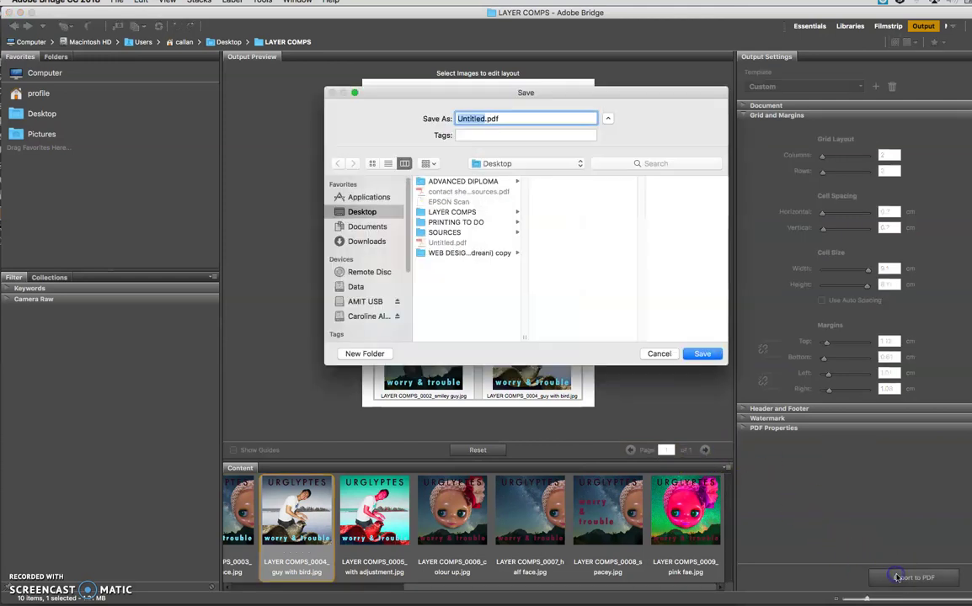
click(699, 354)
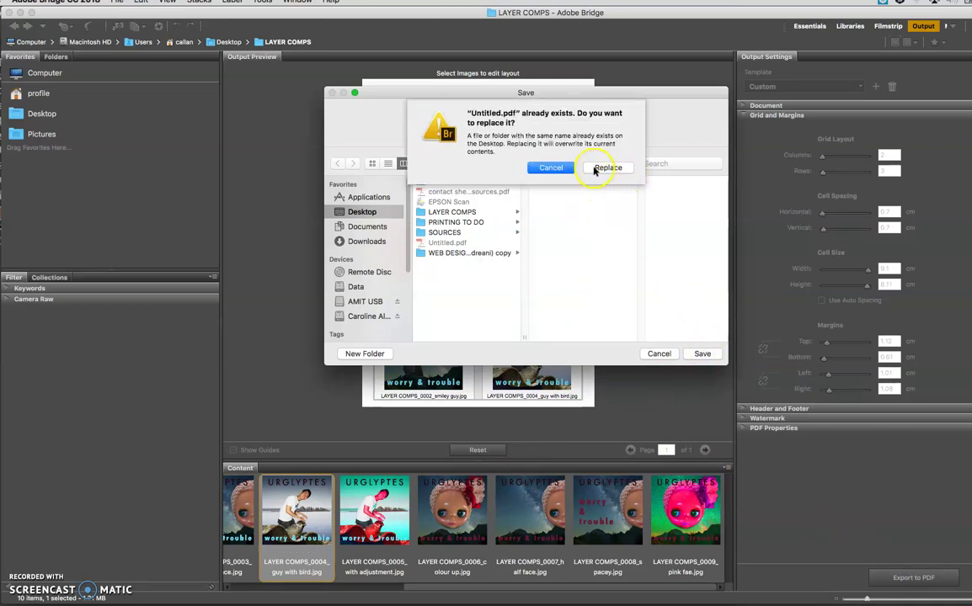
click(552, 168)
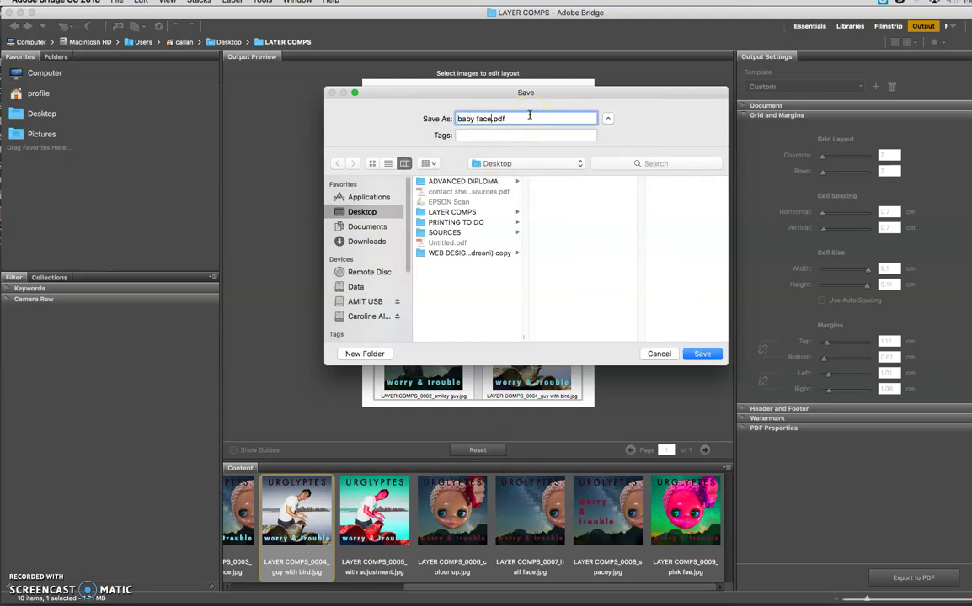
click(701, 353)
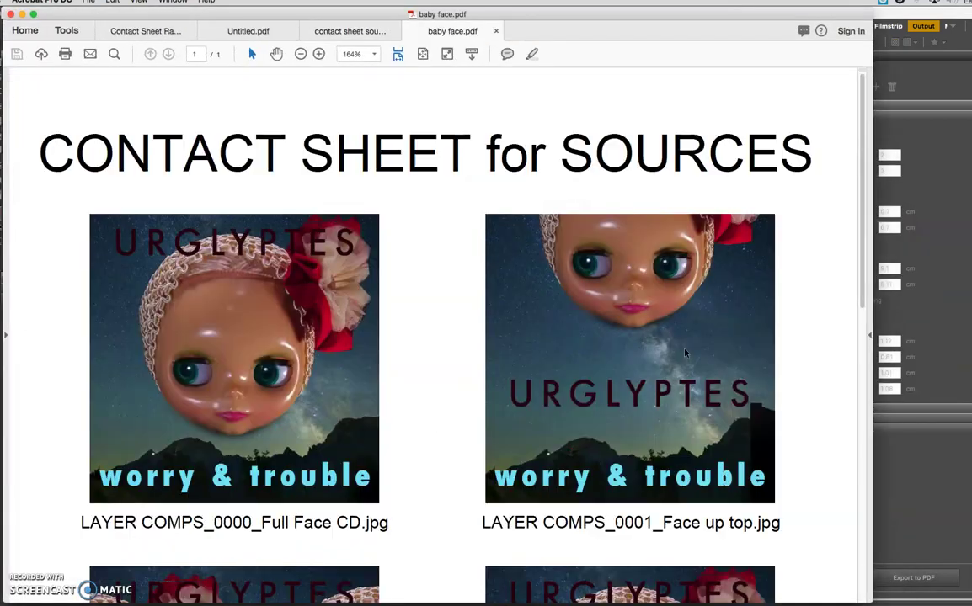
- Check the full page of baby face.pdf in Acrobat at a reduced zoom, and return to Bridge
click(300, 54)
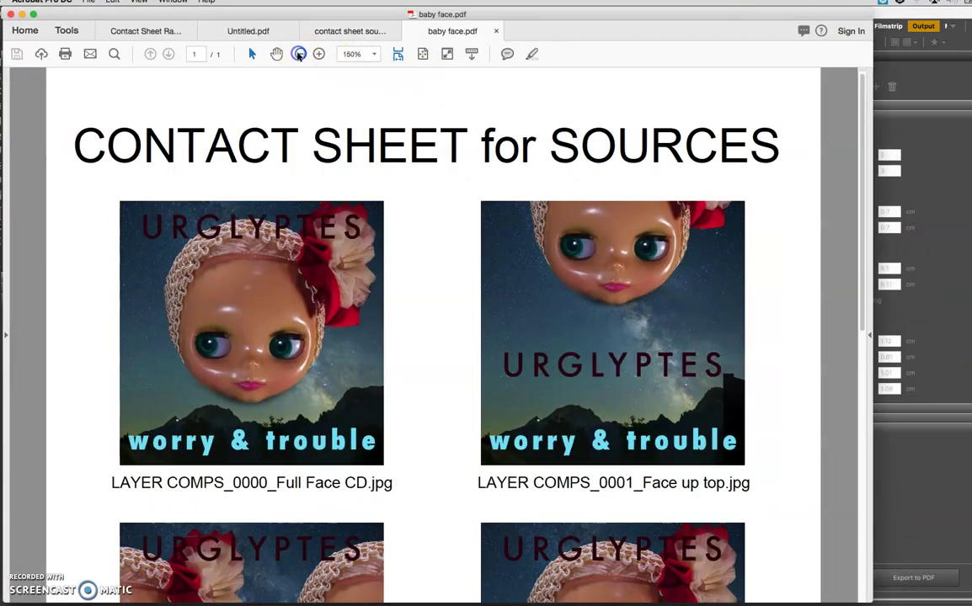
click(300, 54)
click(300, 54)
click(299, 54)
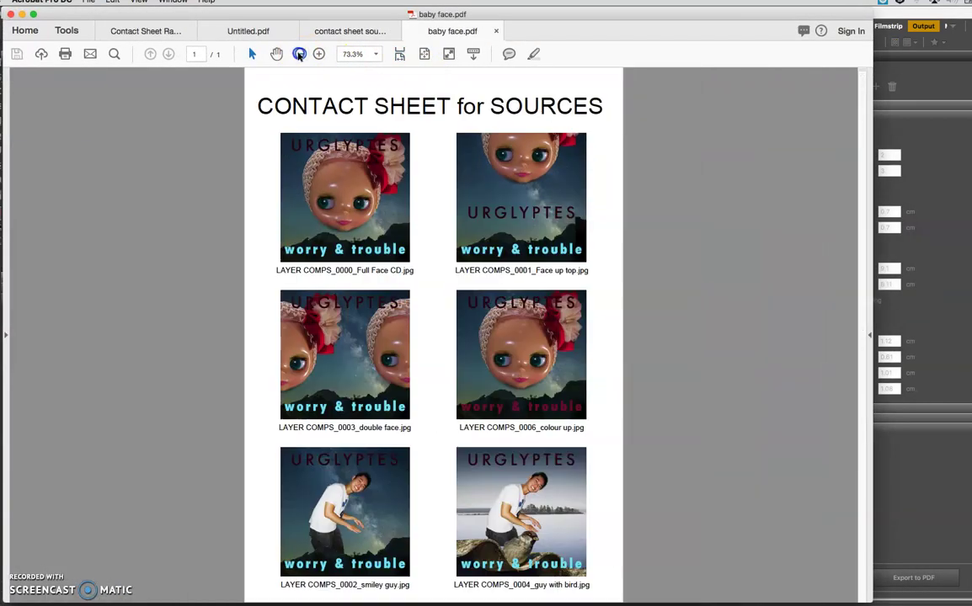
click(299, 54)
click(22, 15)
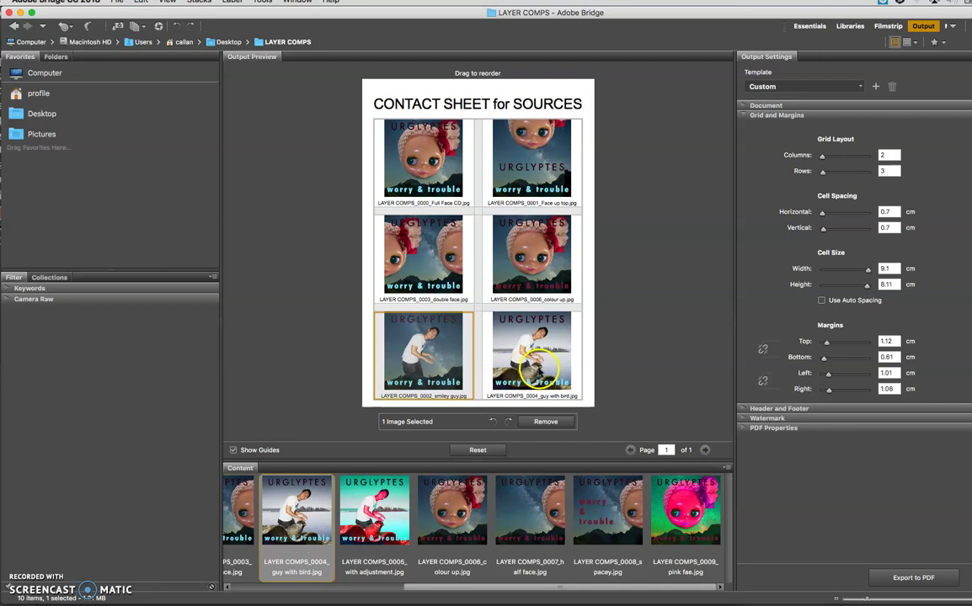
- Clear all the placed images from the 2 by 3 contact sheet
click(605, 362)
click(661, 449)
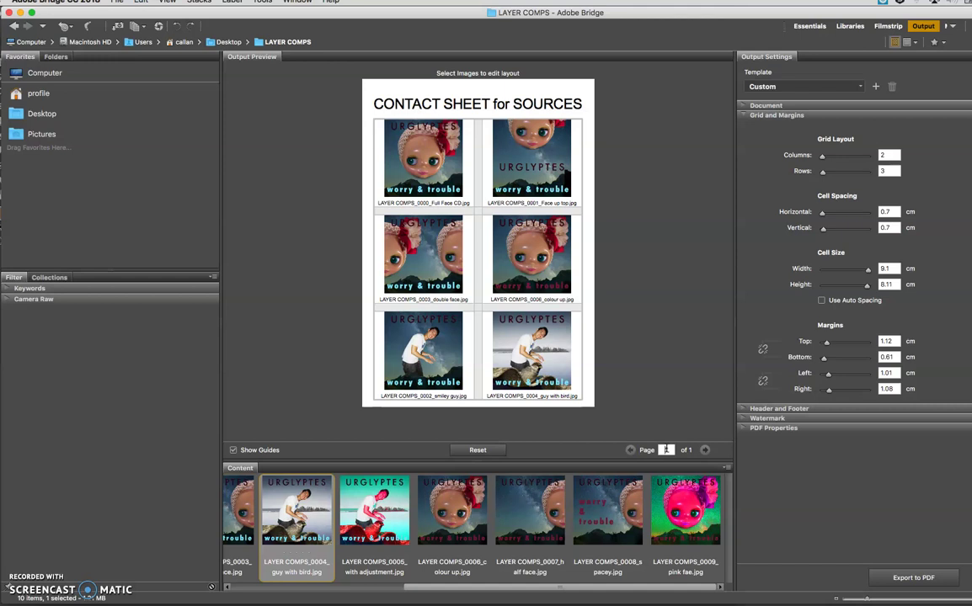
click(478, 449)
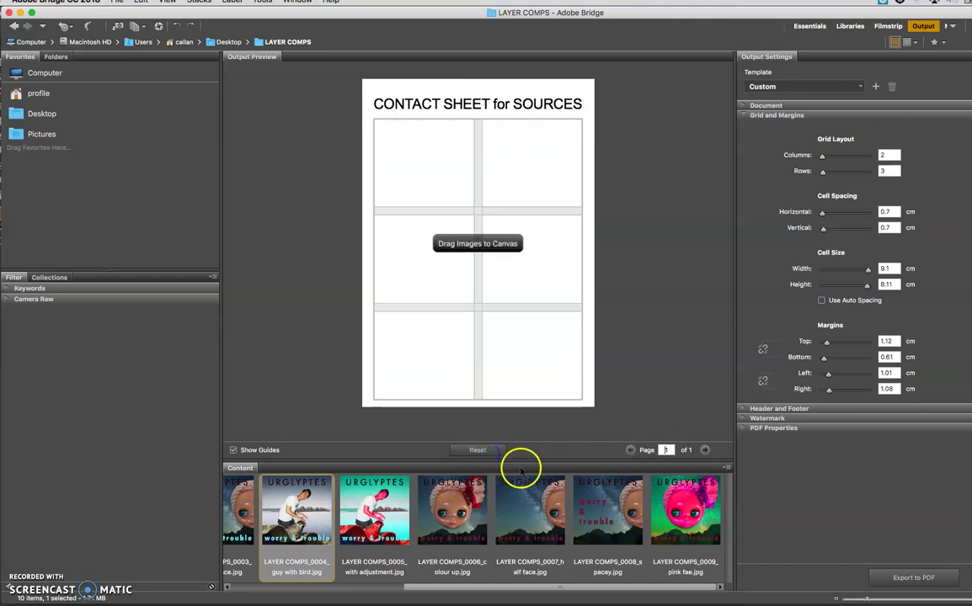
- Place the guy with bird, with adjustment, pink fae and colour up comps in the first four cells of the sheet
drag(288, 472, 430, 174)
drag(374, 509, 523, 203)
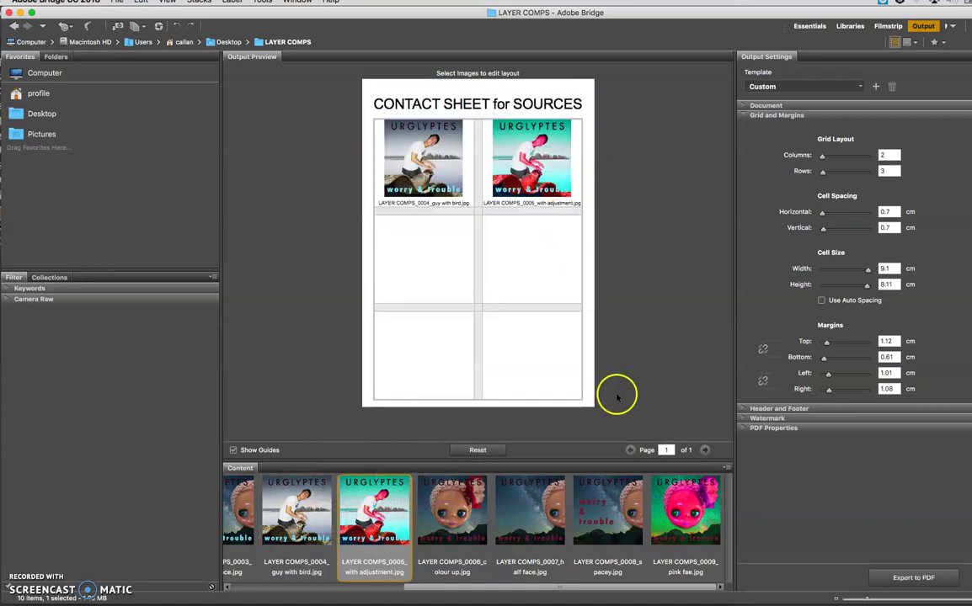
click(670, 516)
drag(670, 516, 429, 265)
drag(443, 505, 549, 263)
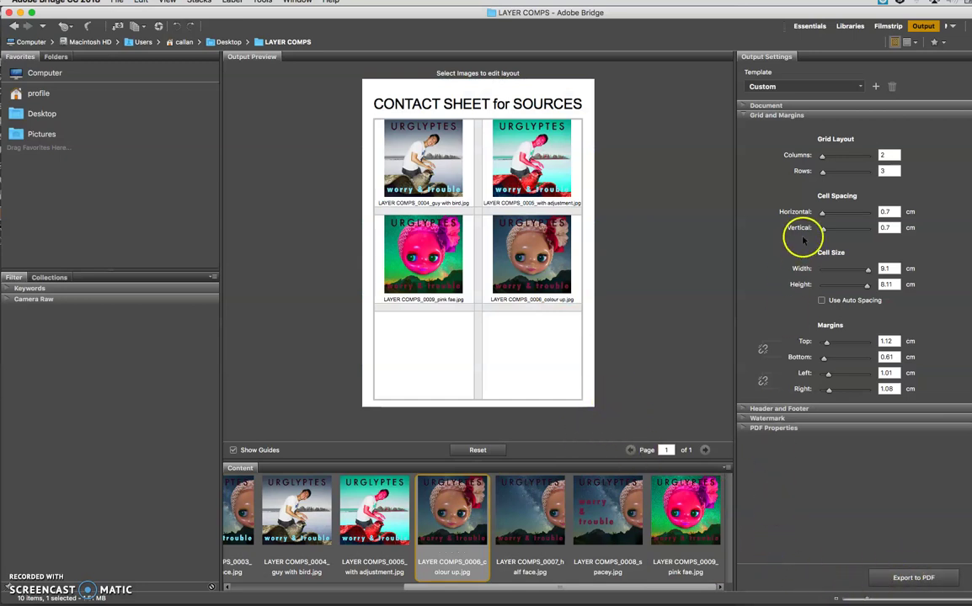
drag(290, 23, 304, 23)
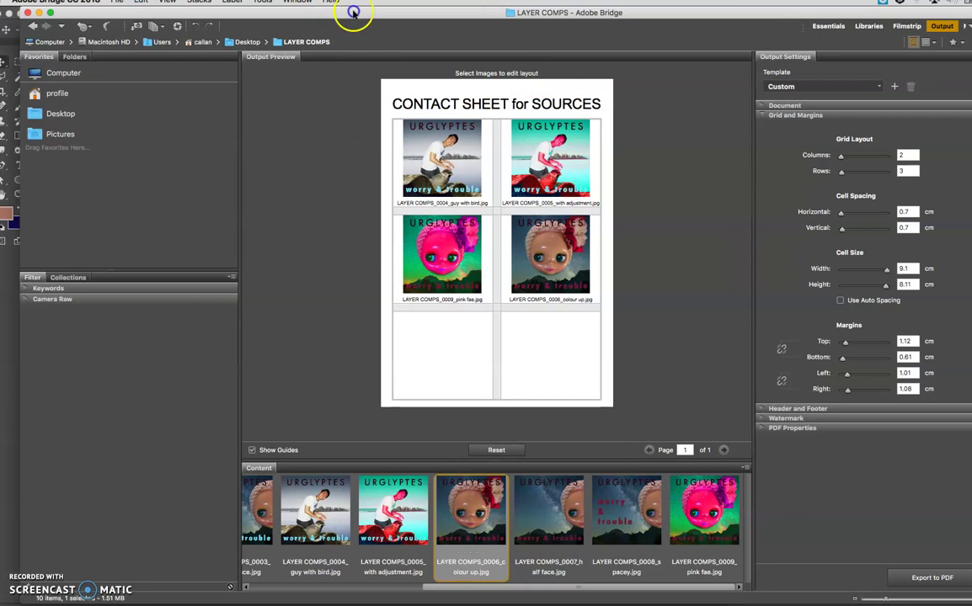